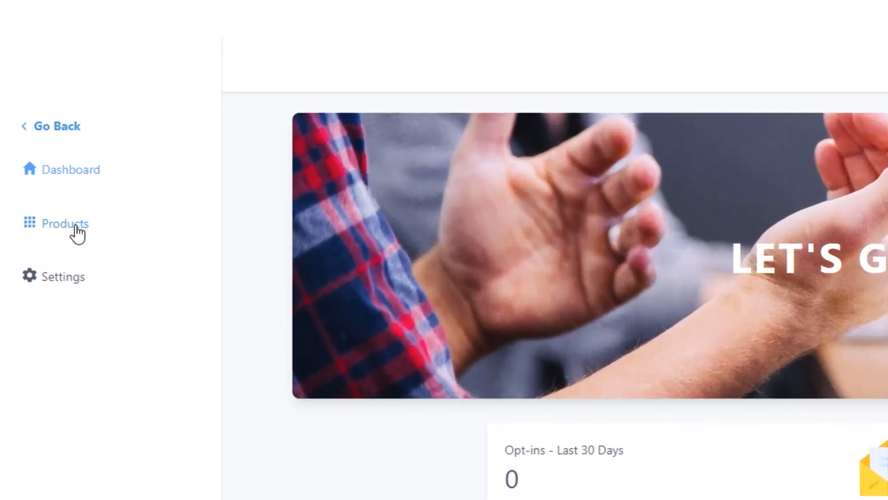
# Go to the offers of the products area and start a new offer
pyautogui.click(77, 234)
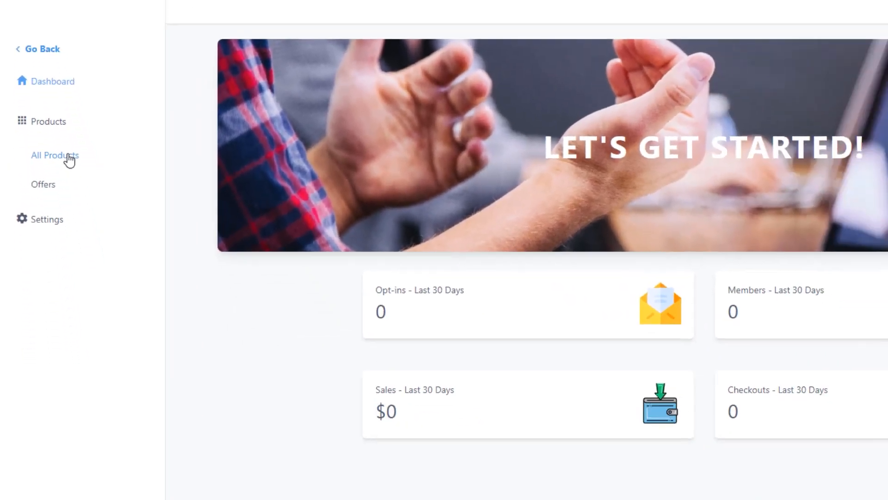
pyautogui.click(84, 269)
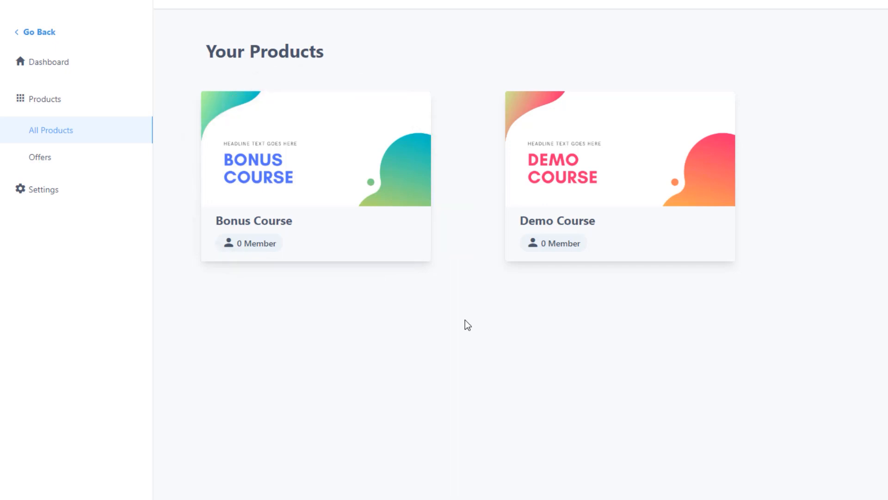
pyautogui.click(59, 160)
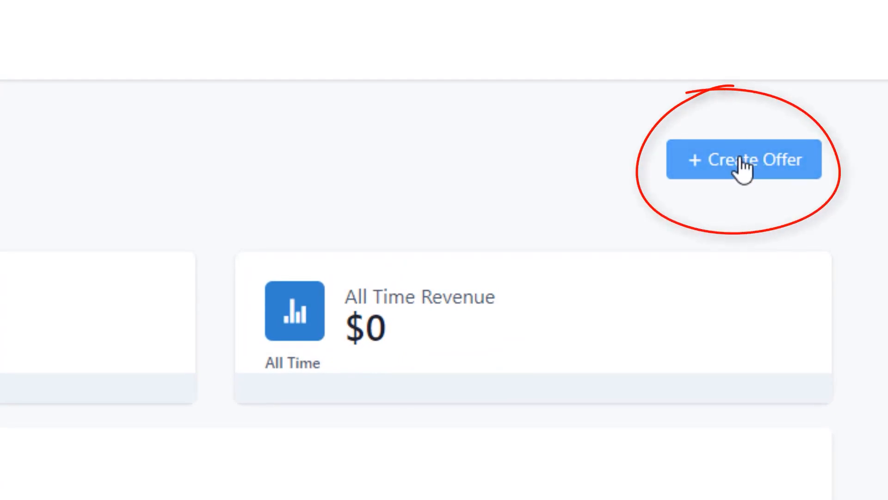
pyautogui.click(743, 164)
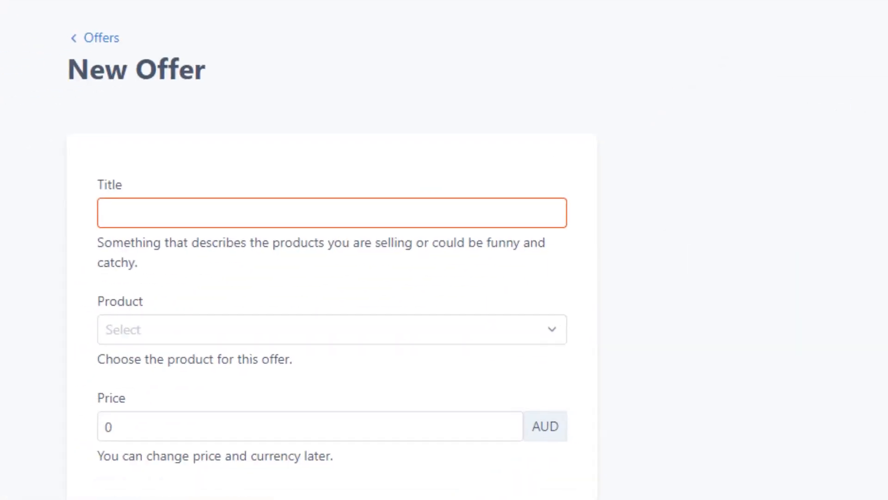
# Create the offer with the title "Demo Offer", the product Demo Course and a price of 0
pyautogui.click(545, 193)
pyautogui.write('Demo Offer')
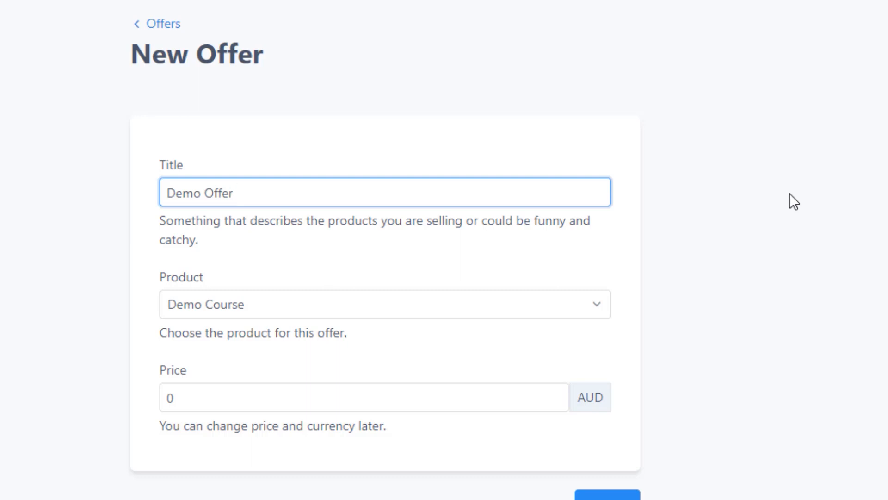
pyautogui.click(530, 303)
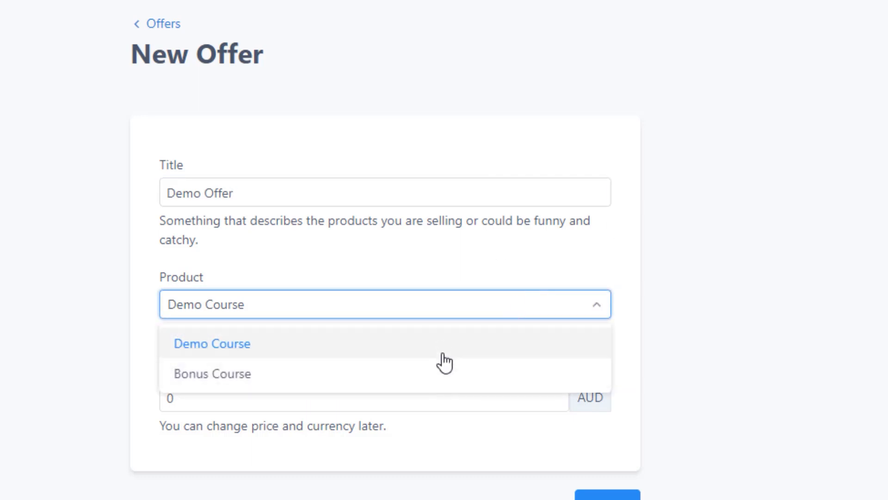
pyautogui.click(436, 354)
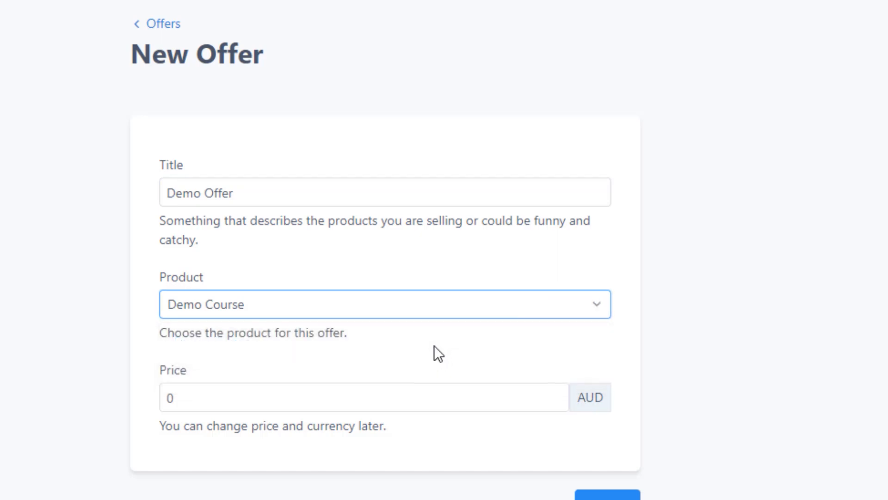
pyautogui.click(353, 398)
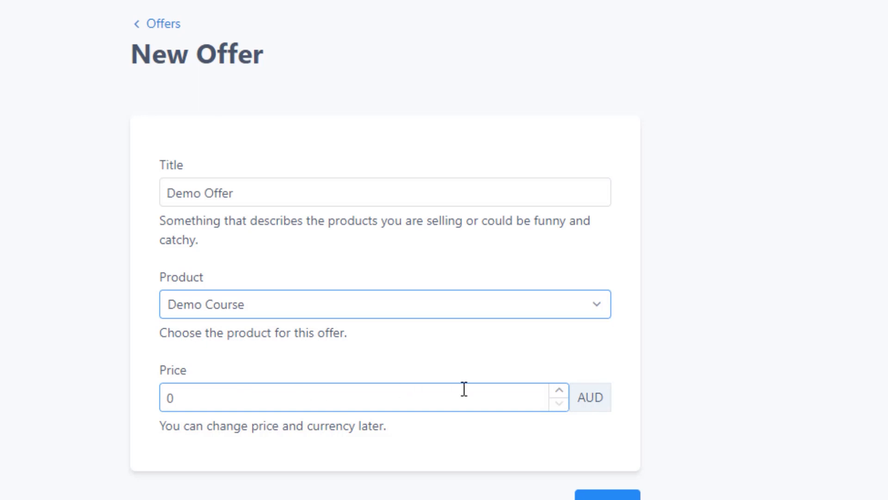
pyautogui.click(589, 392)
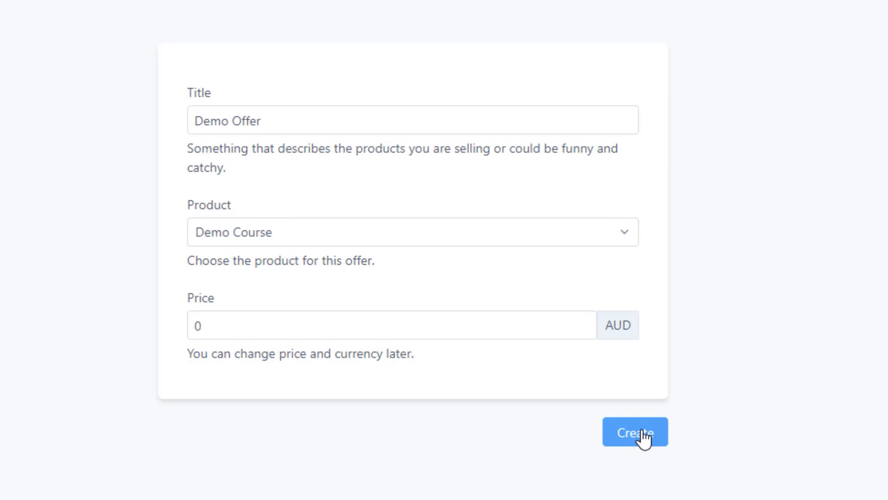
pyautogui.click(643, 435)
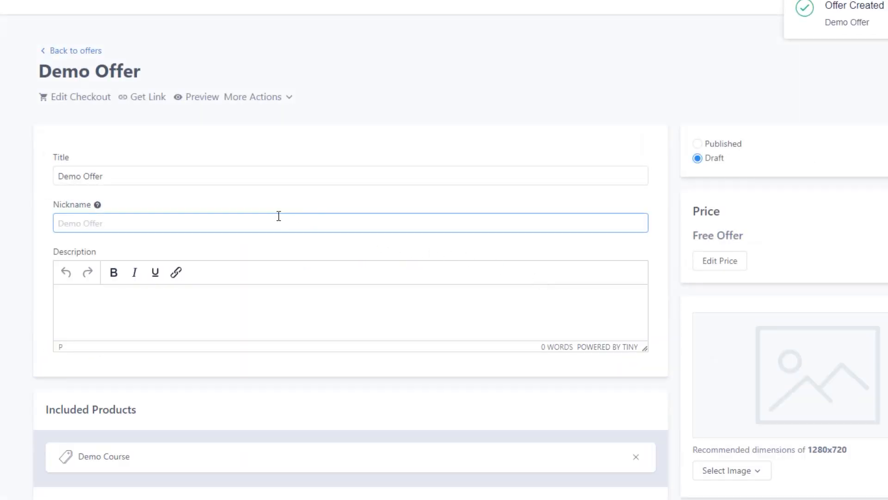
# Examine the offer's title and nickname fields, its additional actions and the help note on the nickname
pyautogui.click(244, 181)
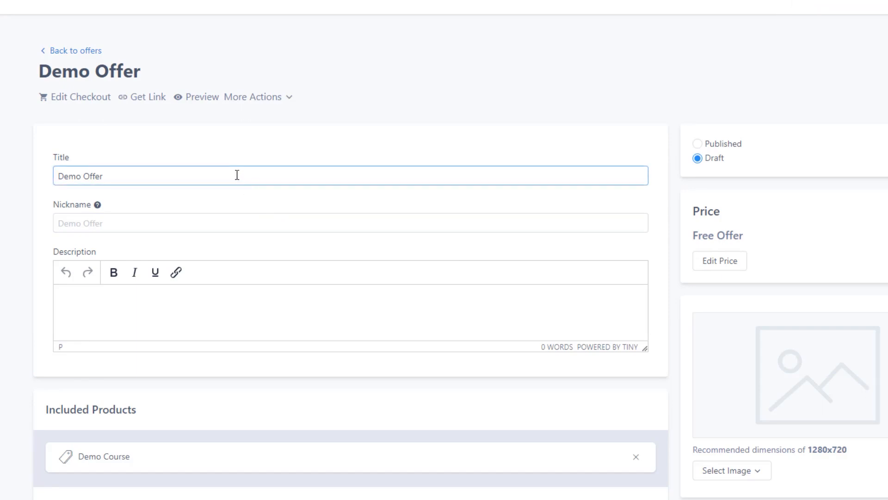
pyautogui.click(207, 224)
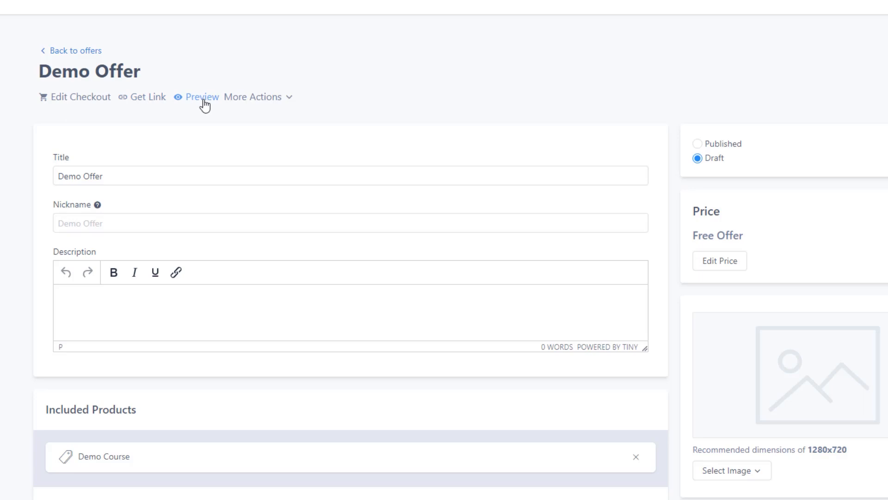
pyautogui.click(267, 99)
pyautogui.click(335, 113)
pyautogui.click(122, 177)
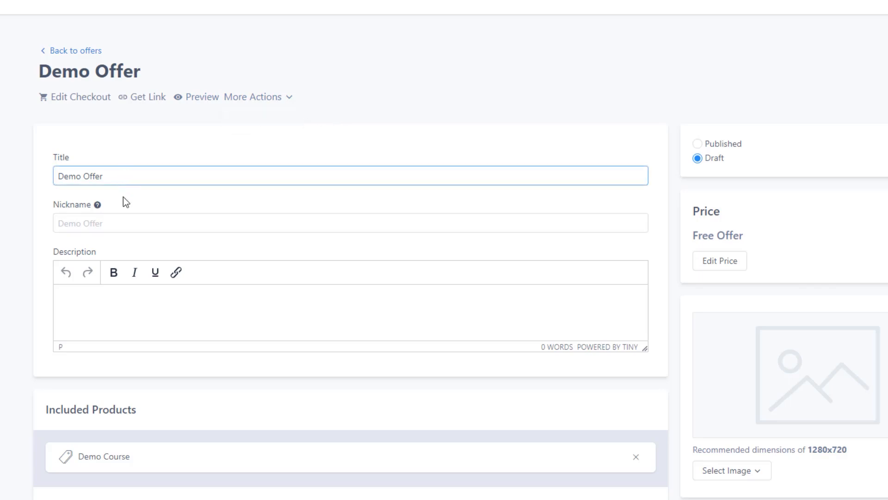
pyautogui.click(125, 218)
pyautogui.click(97, 205)
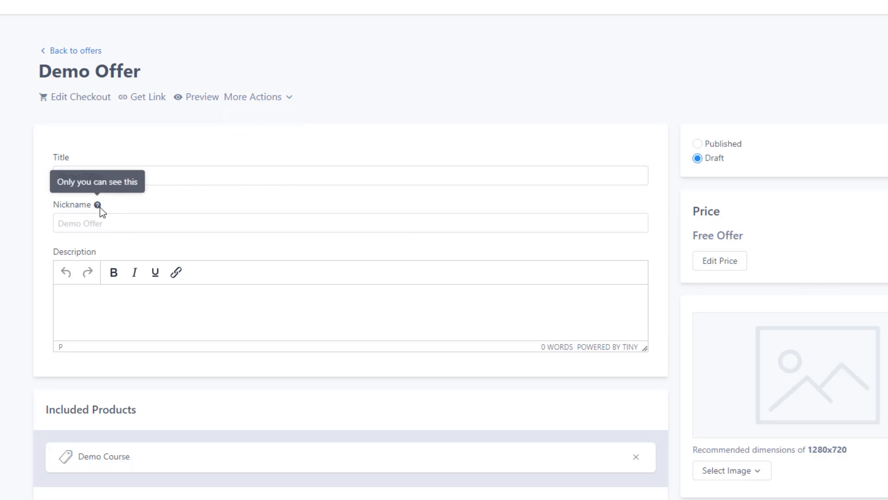
# Give the offer the nickname "Free version of Demo Offer"
pyautogui.click(109, 220)
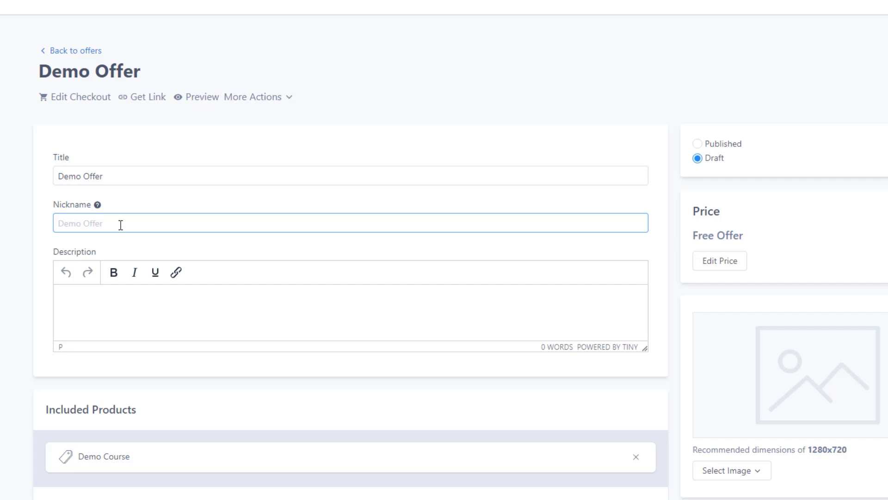
pyautogui.click(121, 225)
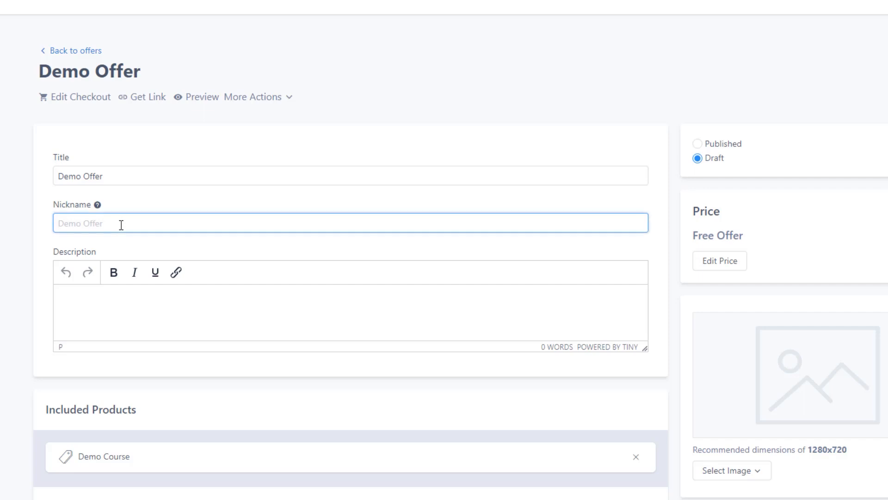
pyautogui.write('Free version of Demo Offer')
# Enter "This is the description of this offer." as the offer's description
pyautogui.click(197, 301)
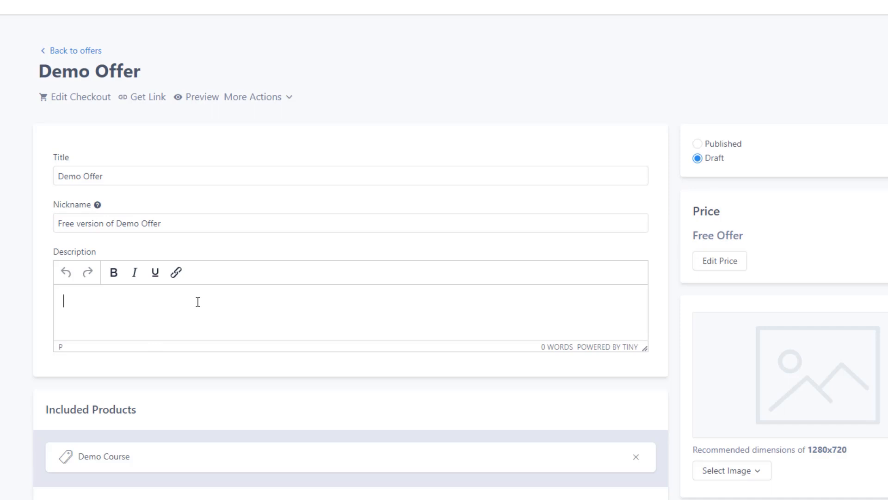
pyautogui.write('This is the dec')
pyautogui.press('BackSpace')
pyautogui.write('scription of ')
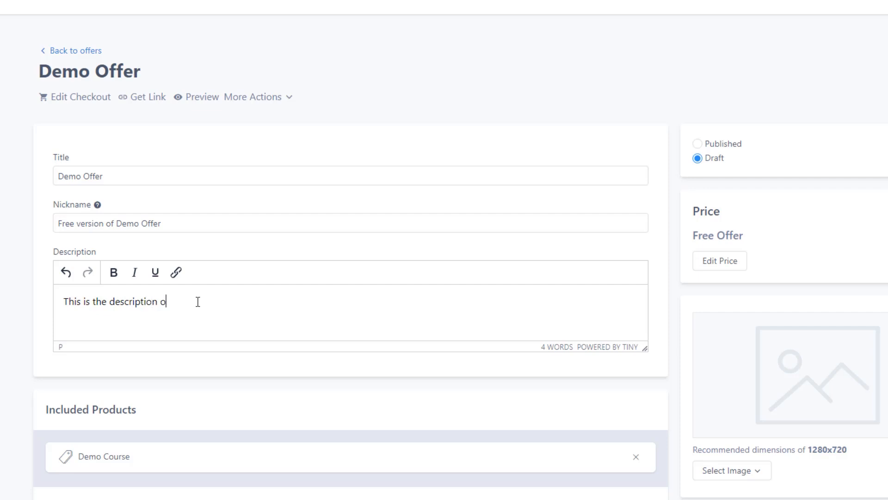
pyautogui.write('this offer')
pyautogui.write('.')
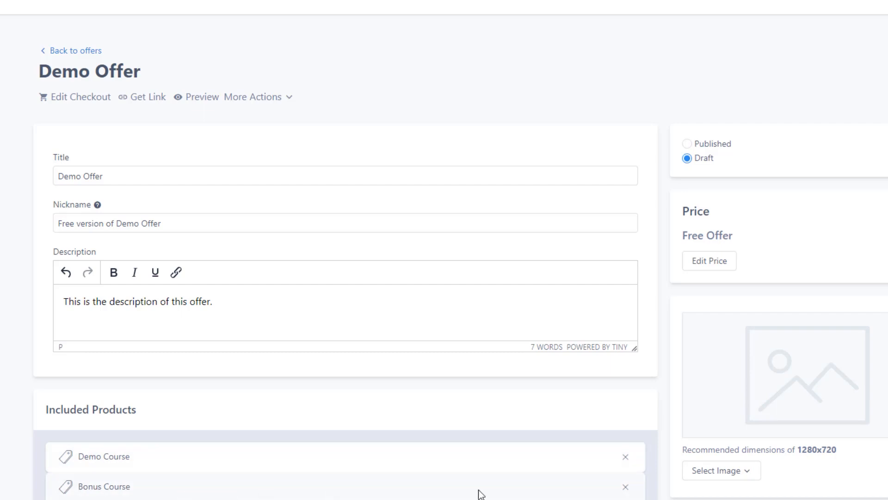
# Remove and re-add Bonus Course in the included products, and set the offer's status to Published
pyautogui.click(625, 489)
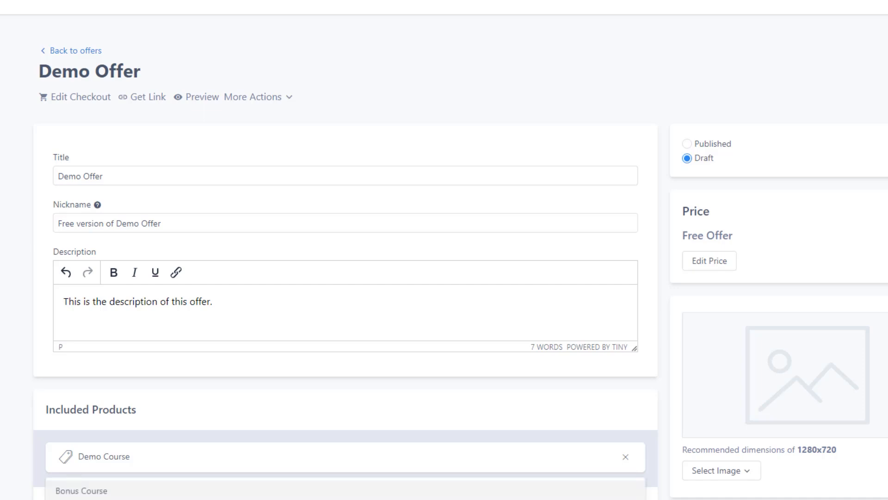
pyautogui.click(157, 492)
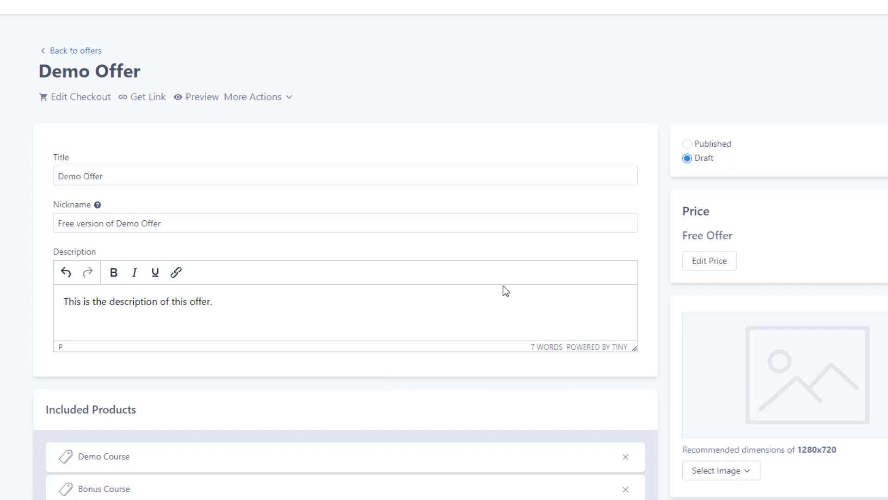
pyautogui.click(689, 144)
# Change the offer's pricing plan to a one-time payment with a price of 97 USD
pyautogui.click(718, 266)
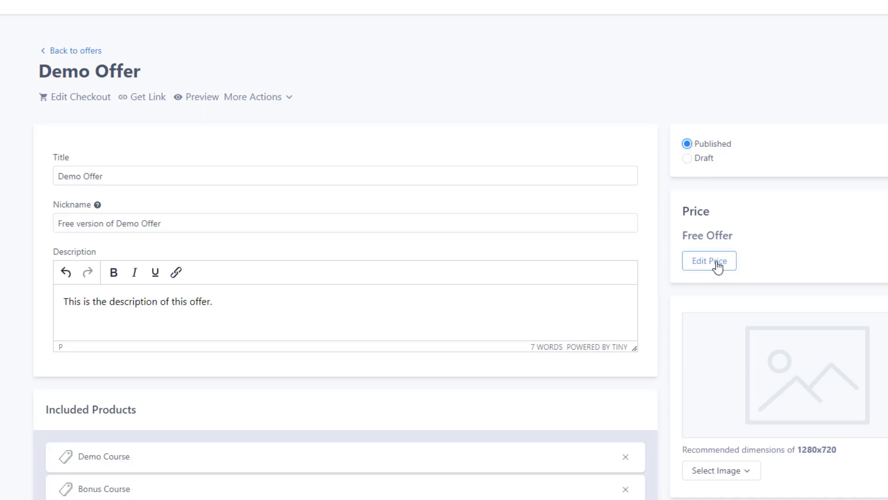
pyautogui.click(718, 267)
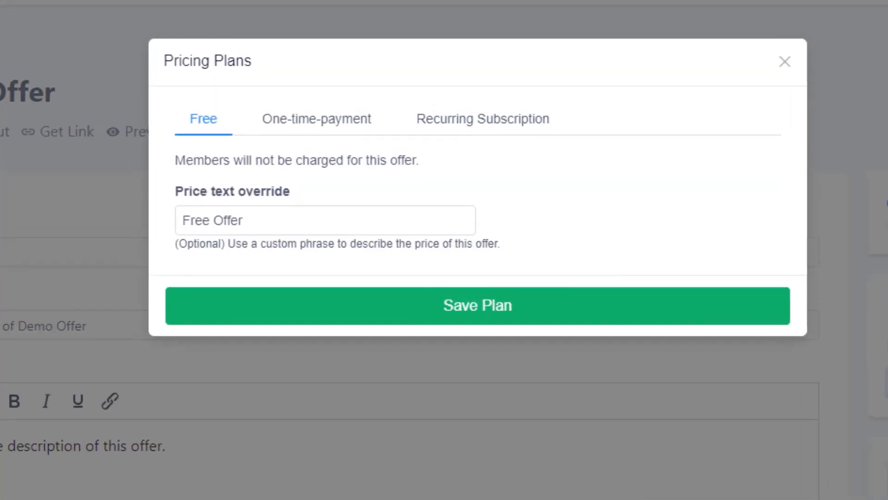
pyautogui.click(372, 223)
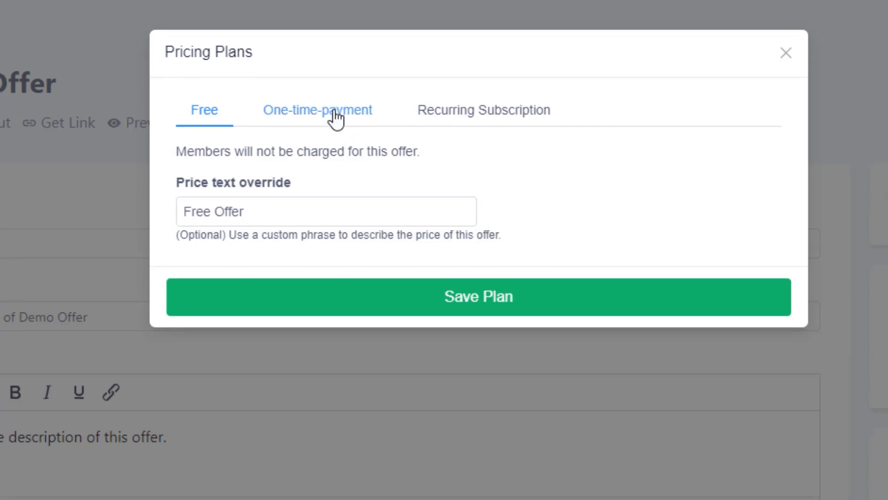
pyautogui.click(334, 116)
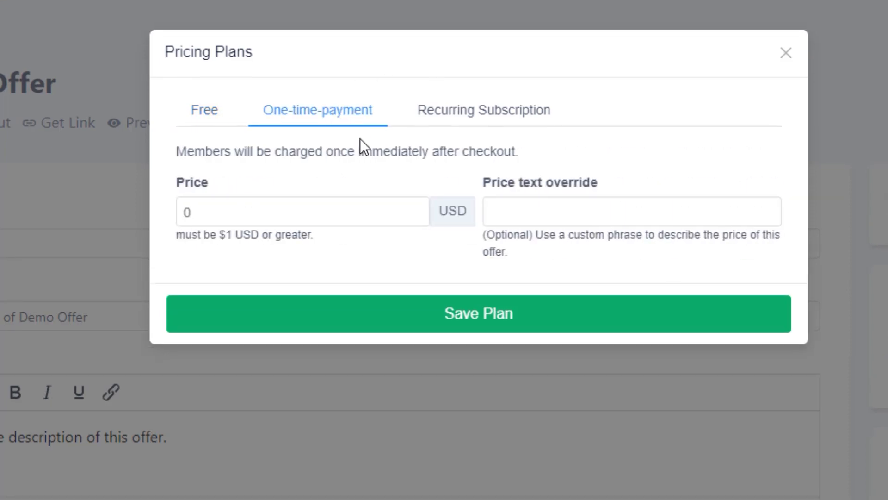
pyautogui.click(366, 213)
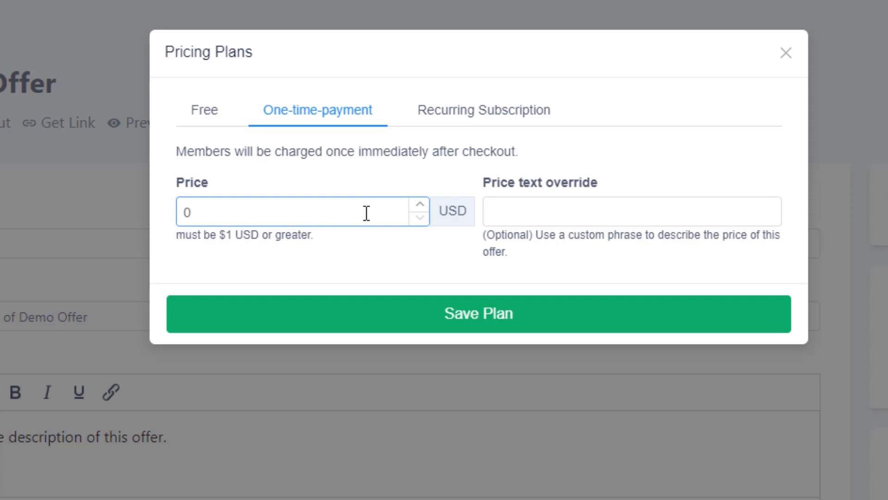
pyautogui.doubleClick(366, 213)
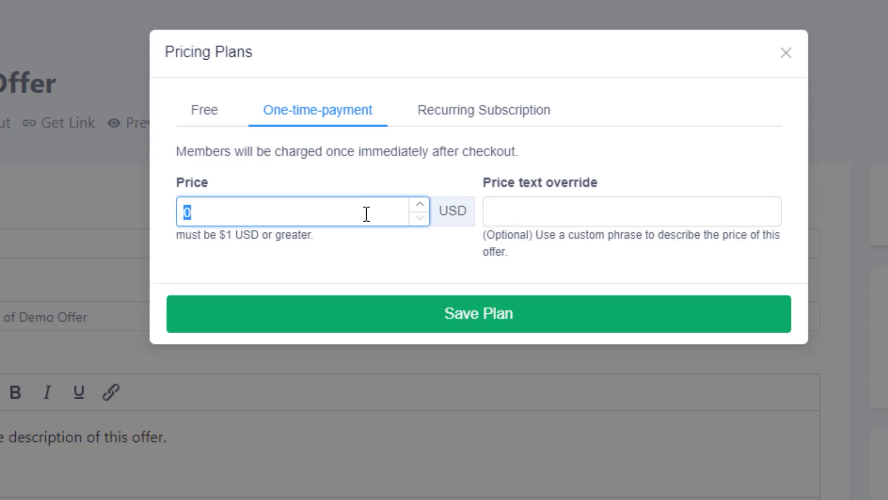
pyautogui.write('97')
# Set the price text override of the one-time payment to "One payment of $97"
pyautogui.click(545, 211)
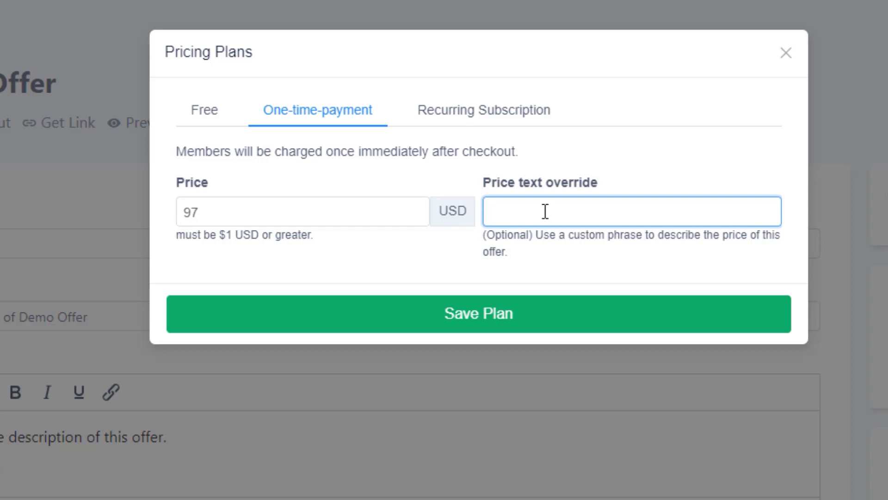
pyautogui.write('One payment of $')
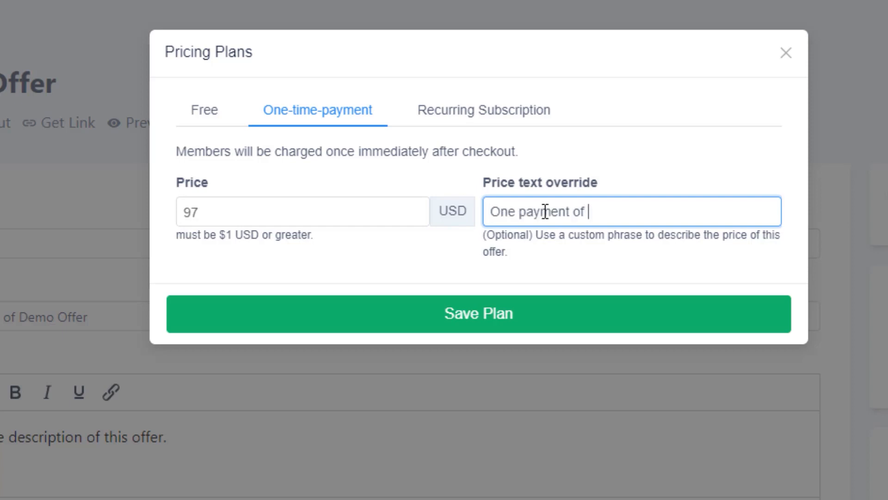
pyautogui.write('97')
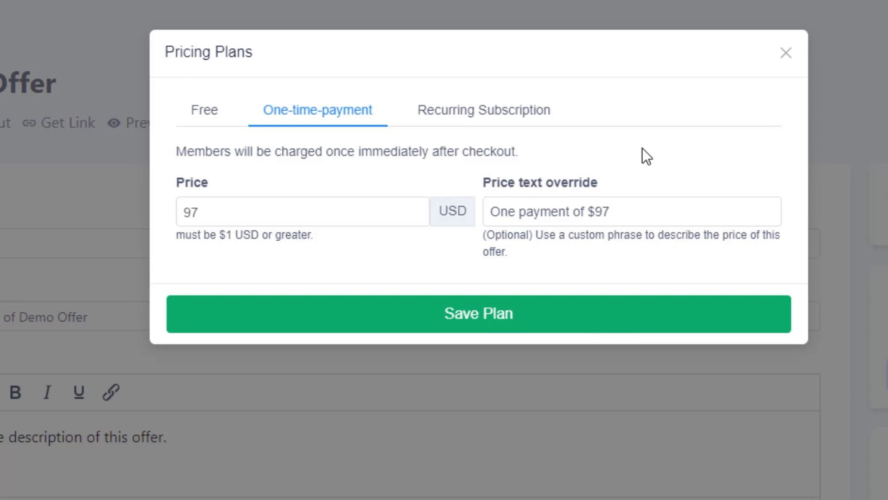
# View the recurring subscription plan, then switch to the payment processor's product list and examine the pricing options for adding a product
pyautogui.click(532, 123)
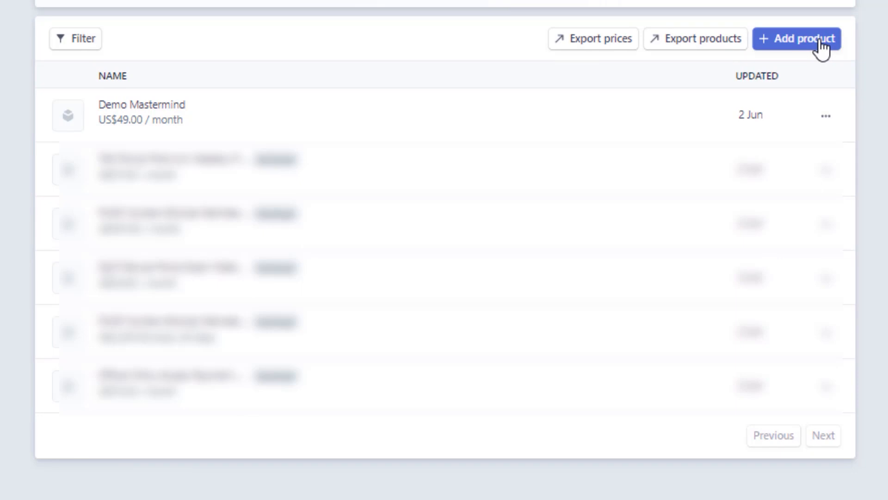
pyautogui.click(821, 49)
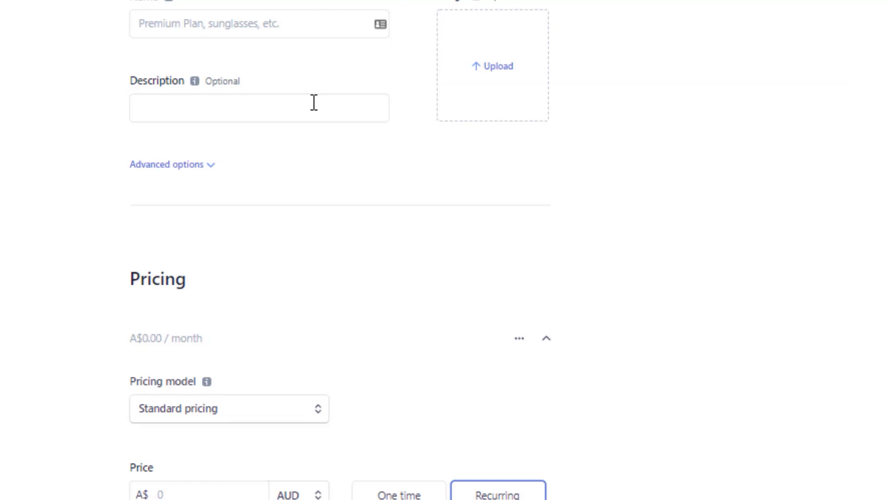
pyautogui.scroll(-4, 360, 285)
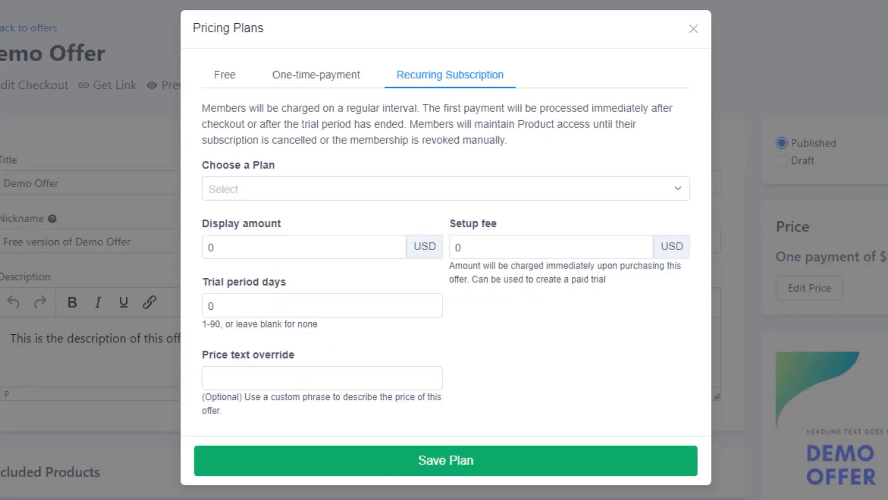
# Choose Demo Mastermind as the plan for the offer's recurring subscription
pyautogui.click(429, 191)
pyautogui.click(329, 221)
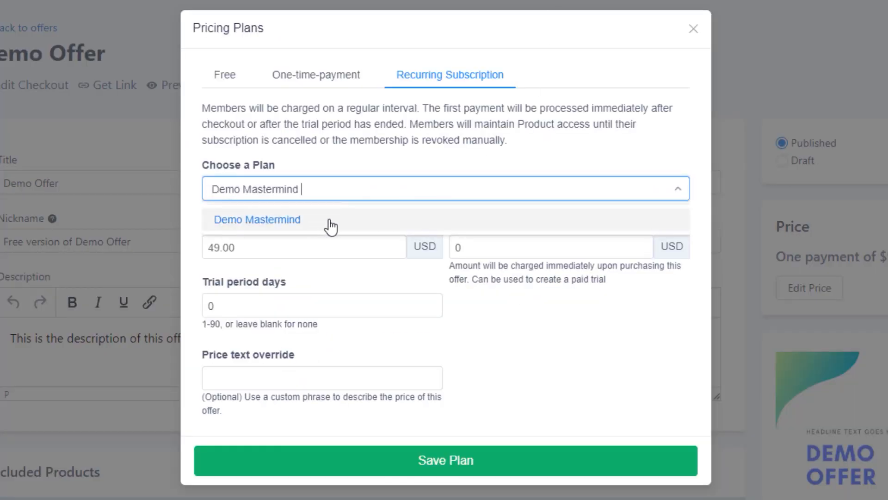
pyautogui.click(325, 246)
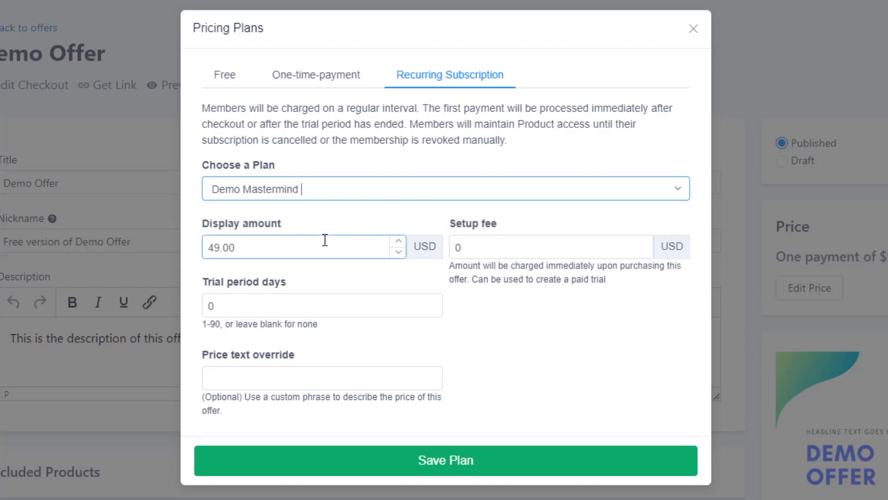
# Enter "$49.00" as the price text override of the recurring subscription
pyautogui.click(294, 249)
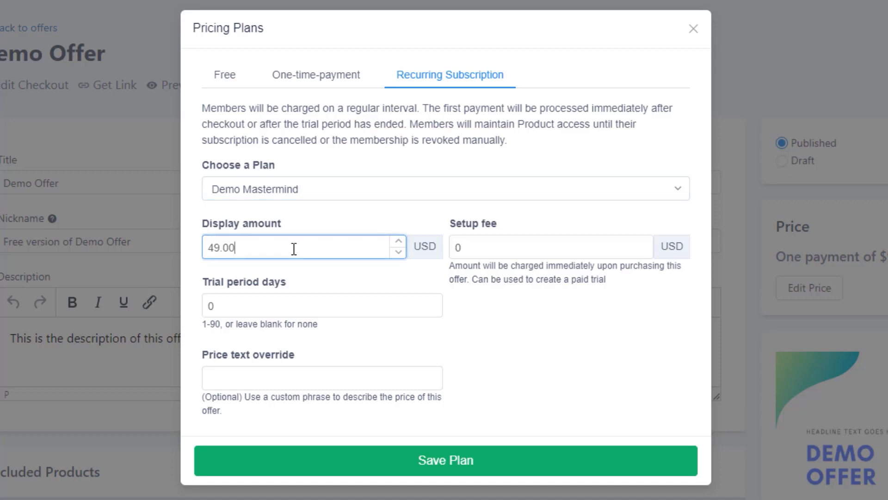
pyautogui.moveTo(293, 249); pyautogui.dragTo(149, 232)
pyautogui.click(254, 380)
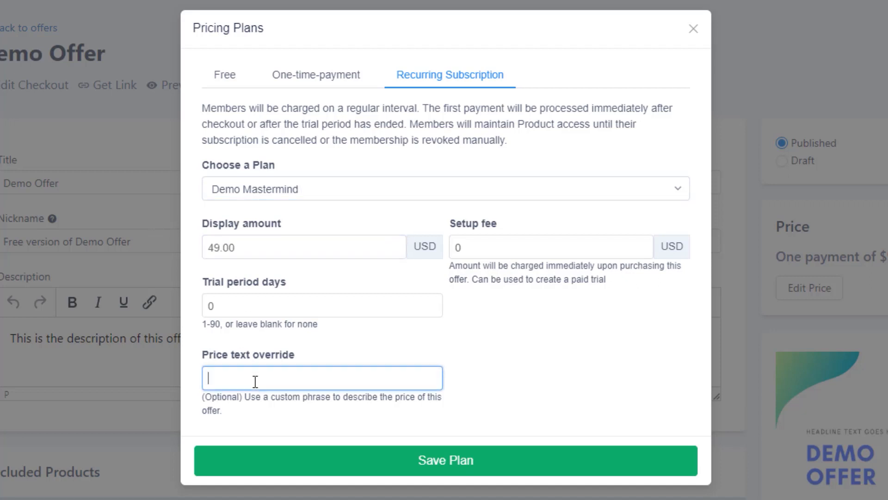
pyautogui.write('$49.00')
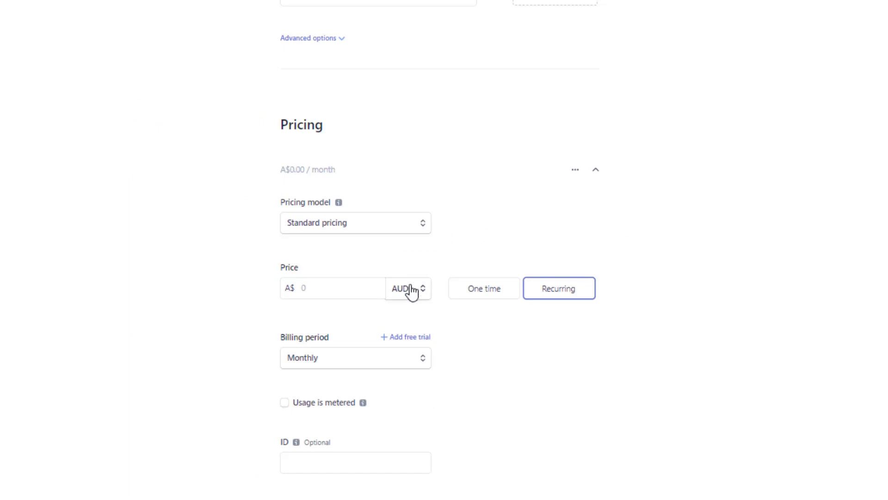
# Switch to the payment processor's product pricing form and examine the currencies available for the recurring price
pyautogui.click(413, 290)
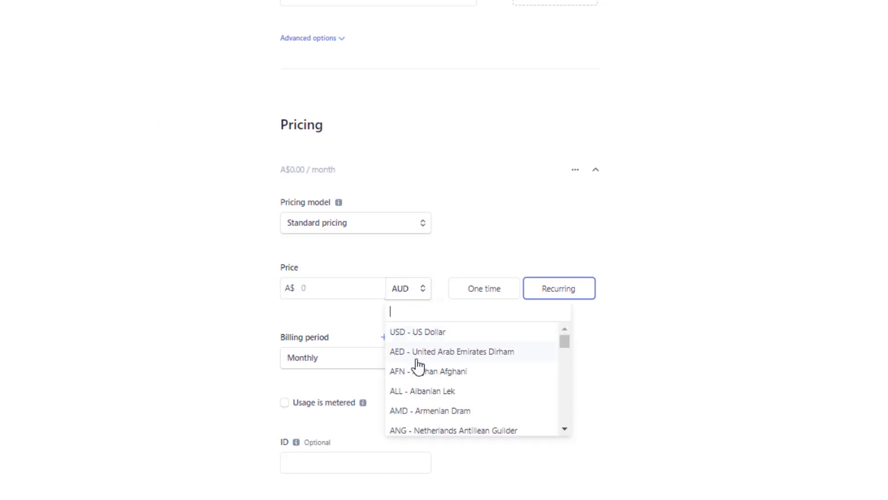
pyautogui.scroll(-5, 446, 369)
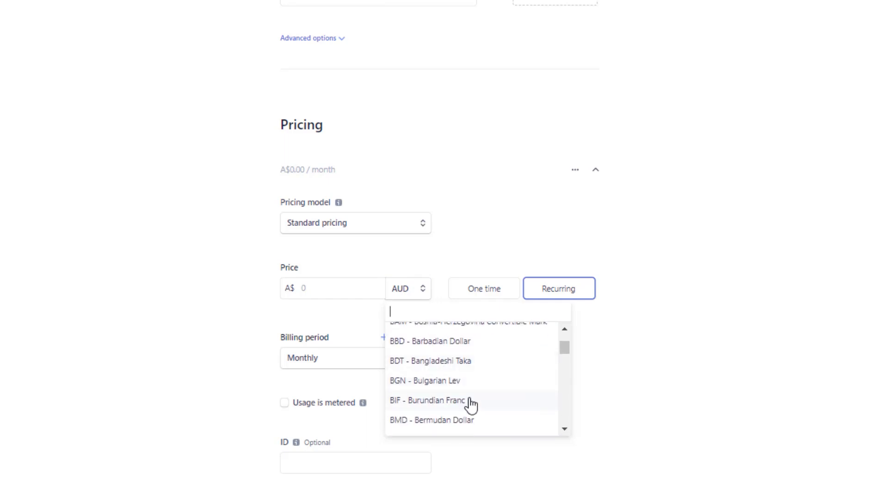
pyautogui.scroll(-3, 476, 407)
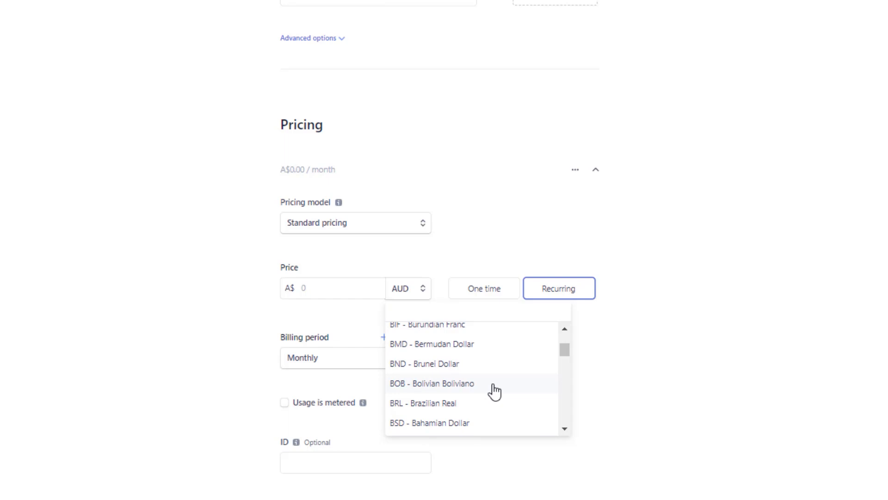
pyautogui.click(487, 391)
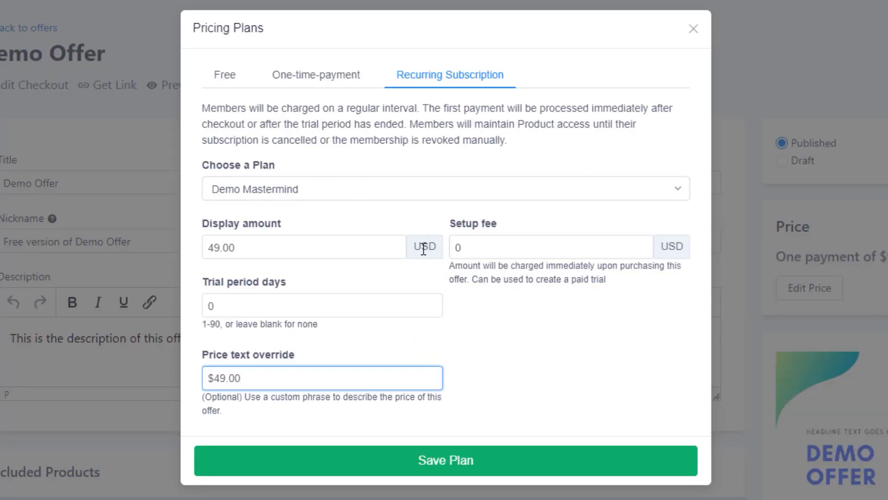
# Return to the offer's pricing plan and extend the price text override to "$49.00 per month"
pyautogui.tripleClick(210, 376)
pyautogui.click(280, 375)
pyautogui.write('per month')
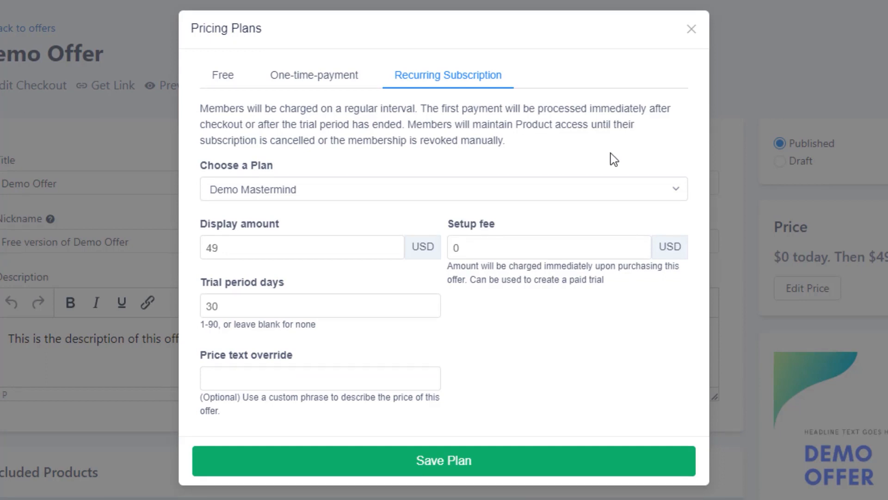
# Examine the recurring subscription's display amount and setup fee fields together with their currency
pyautogui.click(481, 250)
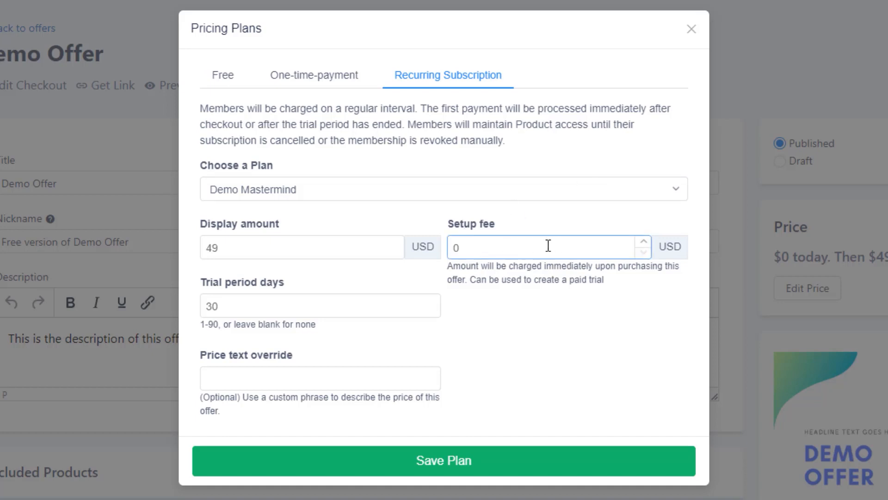
pyautogui.click(297, 242)
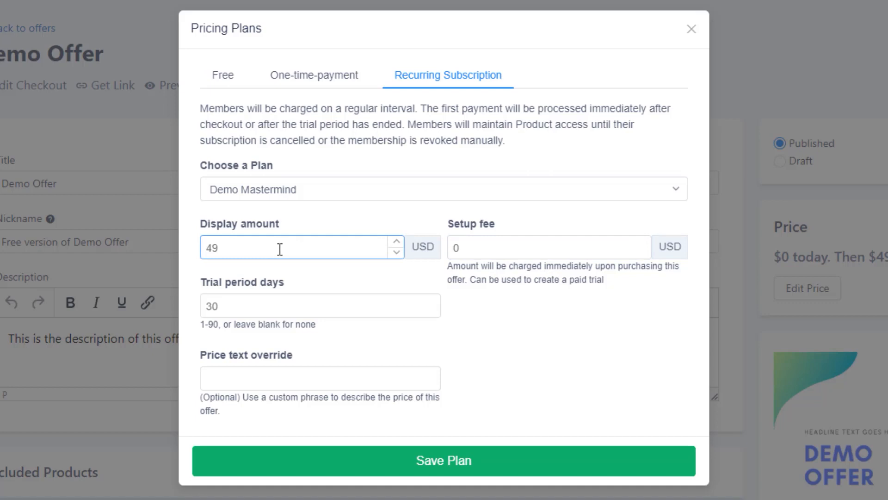
pyautogui.click(475, 246)
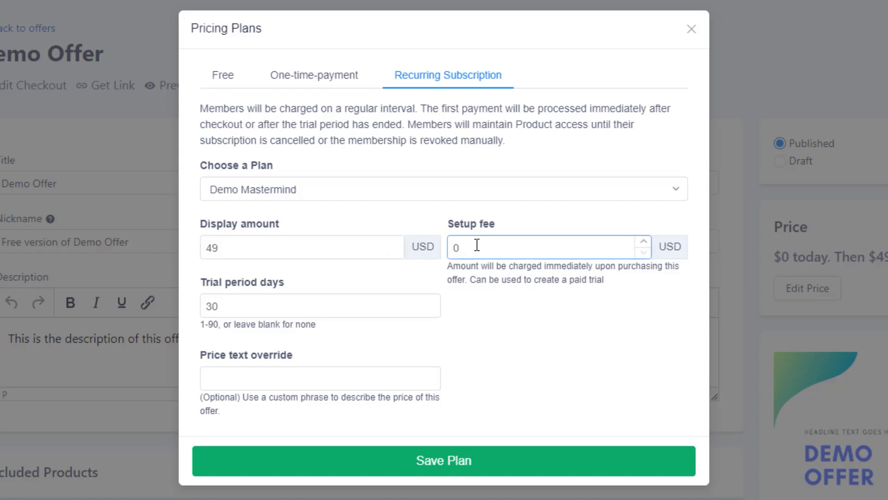
pyautogui.doubleClick(474, 246)
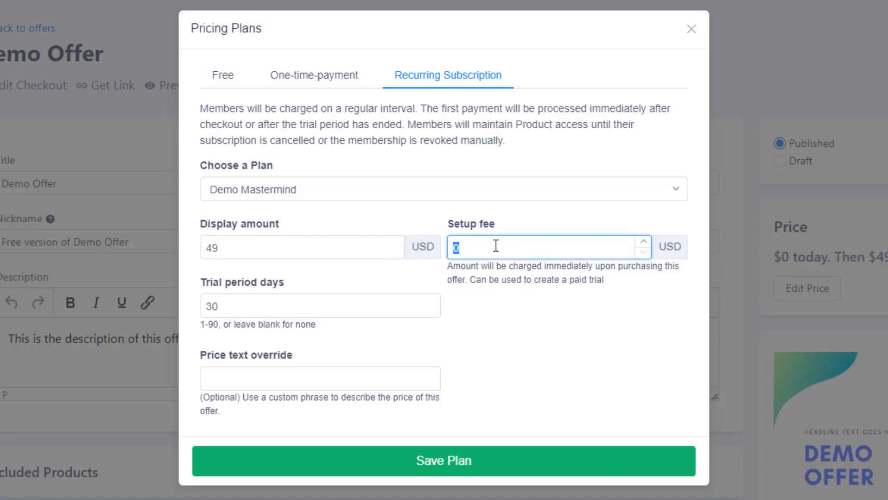
pyautogui.doubleClick(662, 249)
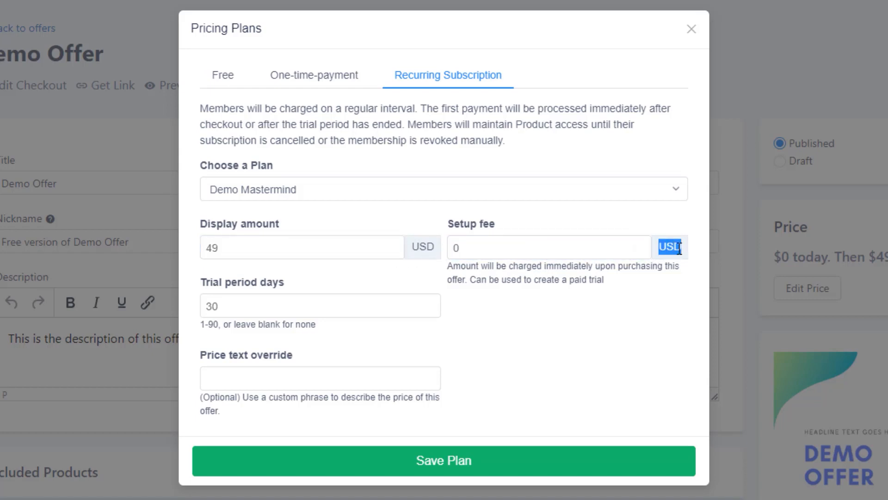
pyautogui.click(518, 249)
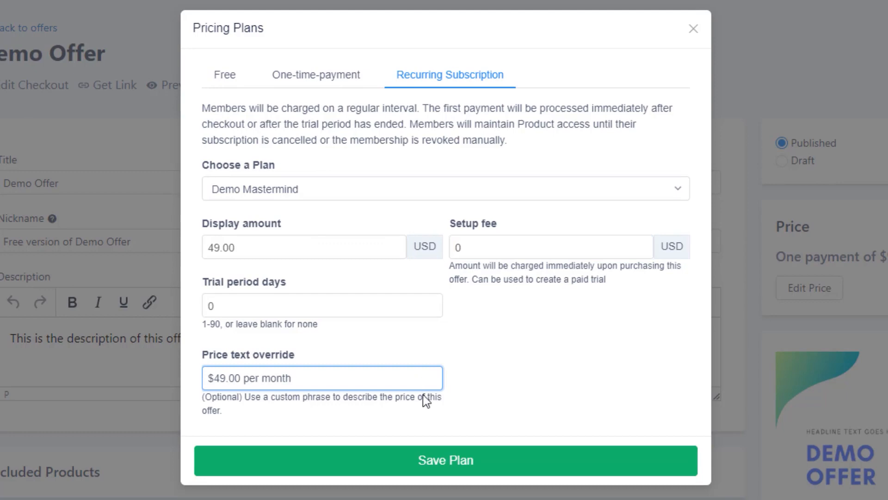
# Save the recurring subscription plan, then clear its price text override and save it again
pyautogui.click(452, 458)
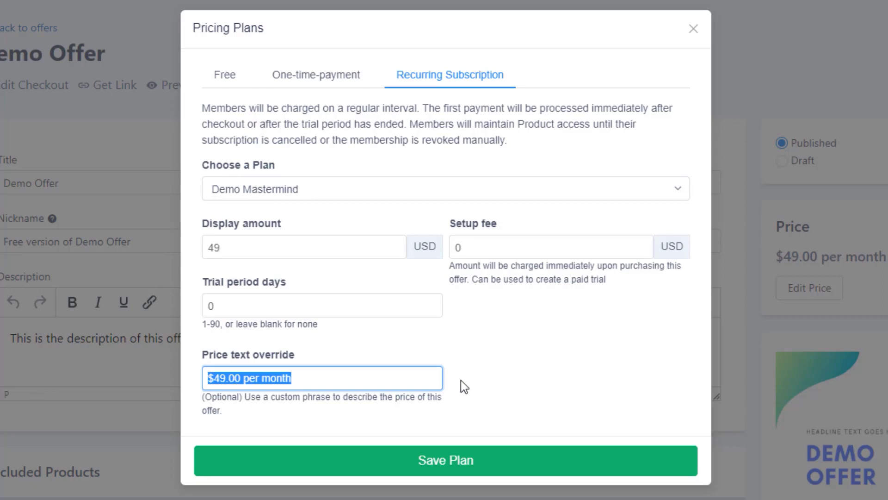
pyautogui.press('BackSpace')
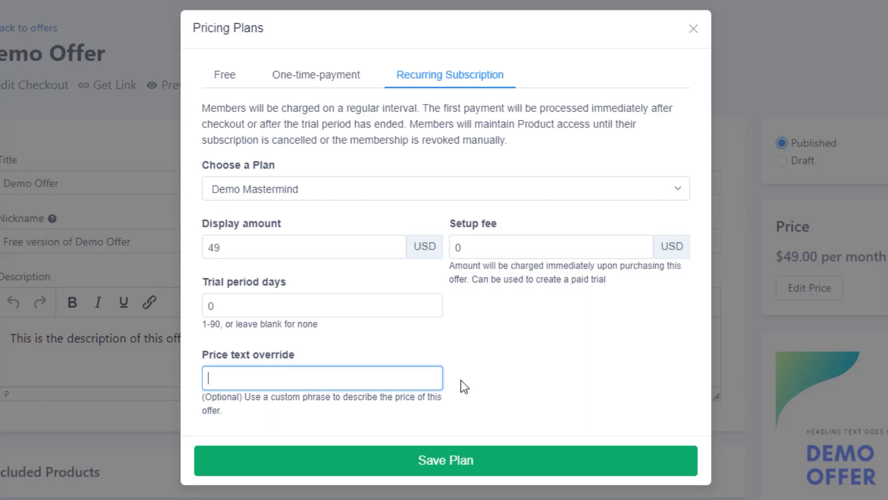
pyautogui.click(488, 468)
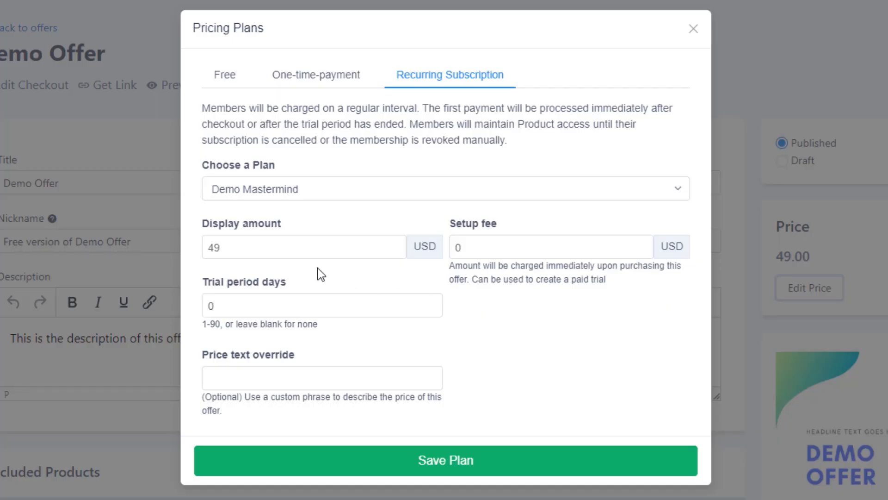
# Set the setup fee of the recurring subscription to 99 USD
pyautogui.click(316, 252)
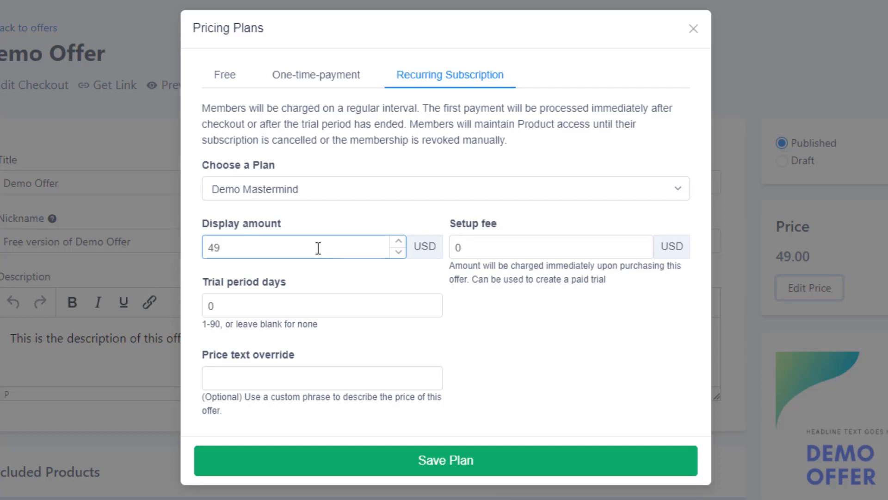
pyautogui.click(476, 249)
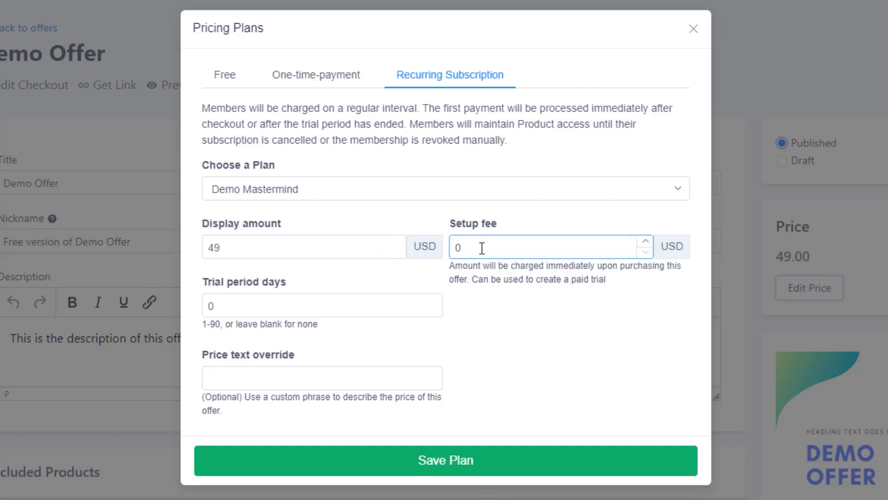
pyautogui.doubleClick(482, 248)
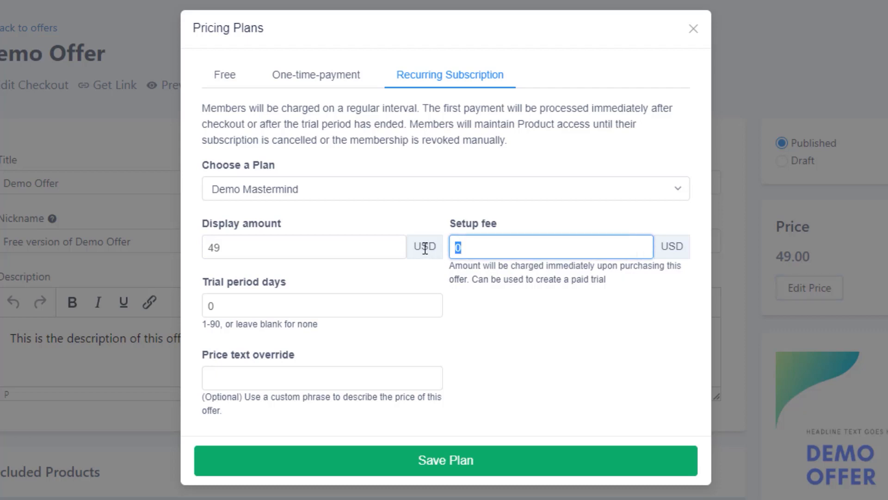
pyautogui.write('99')
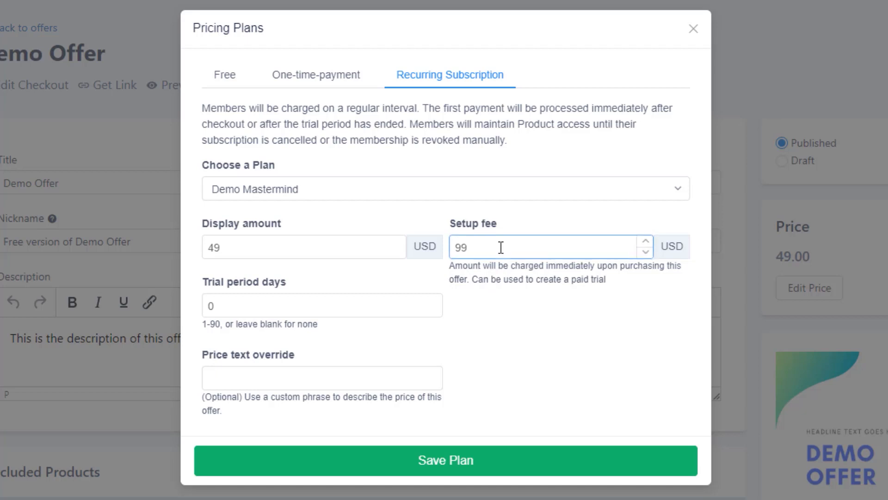
# Set the subscription's trial period to 30 days and save the plan
pyautogui.click(342, 244)
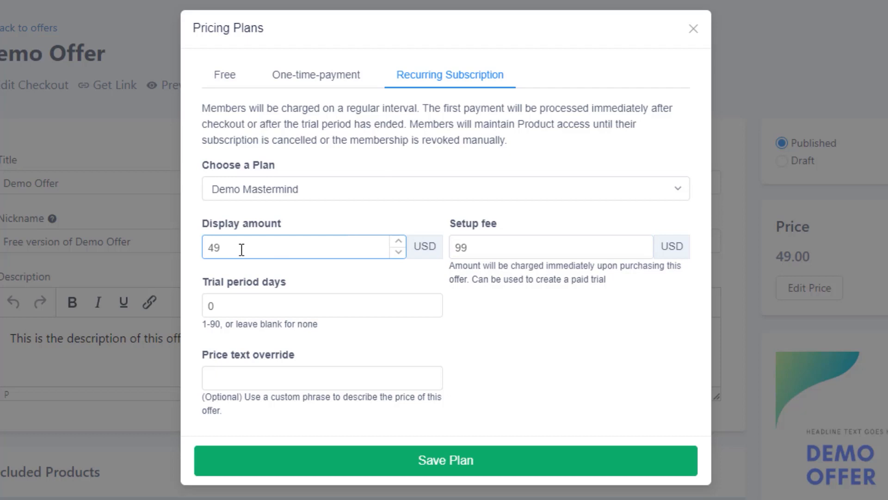
pyautogui.click(352, 304)
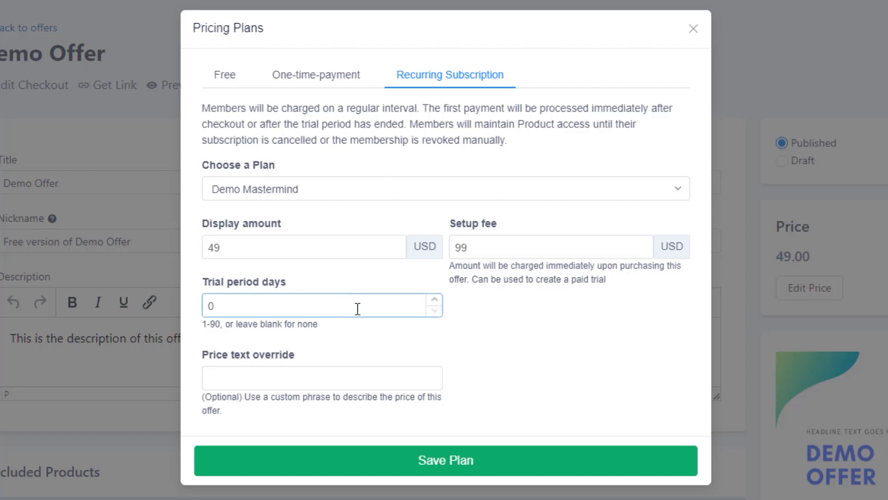
pyautogui.doubleClick(351, 300)
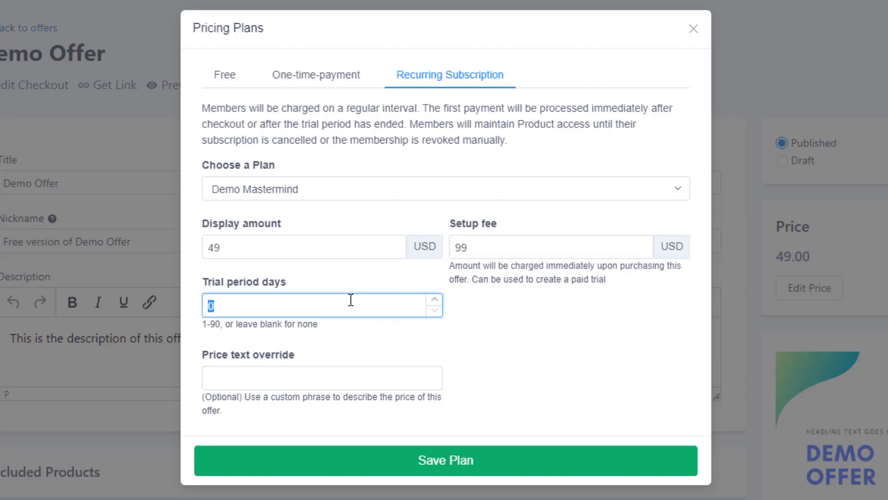
pyautogui.write('30')
pyautogui.click(561, 322)
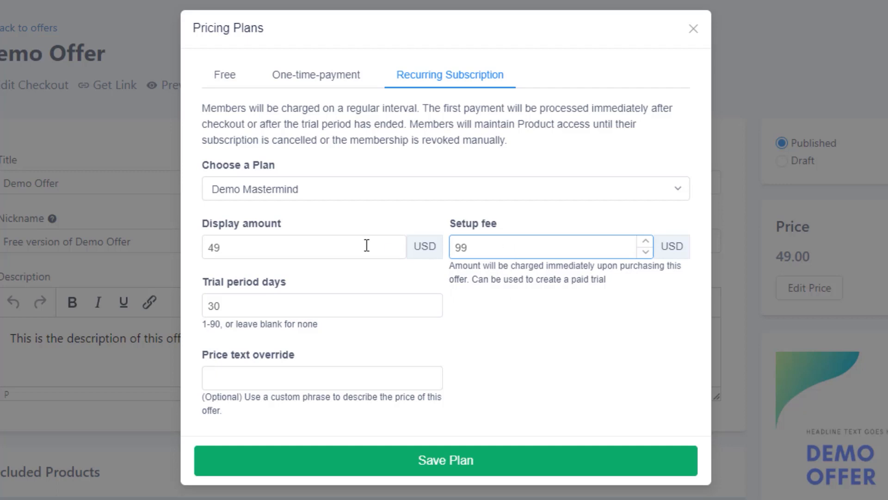
pyautogui.click(324, 247)
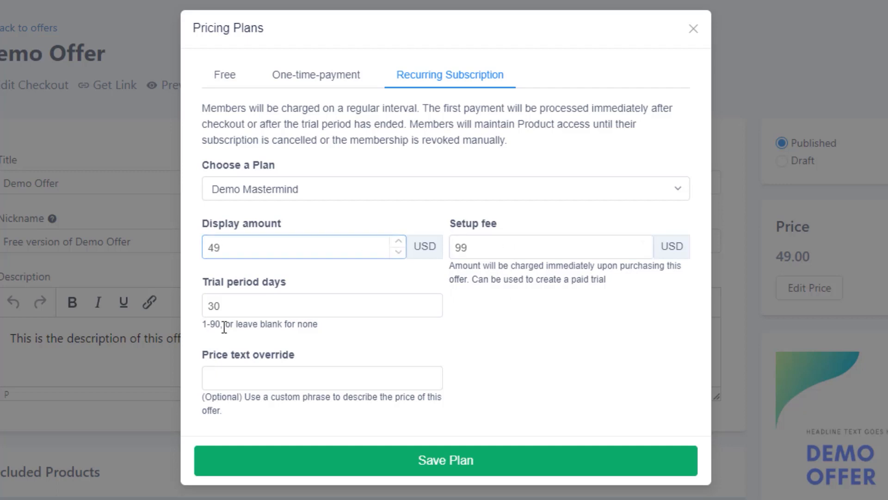
pyautogui.click(234, 303)
pyautogui.click(468, 467)
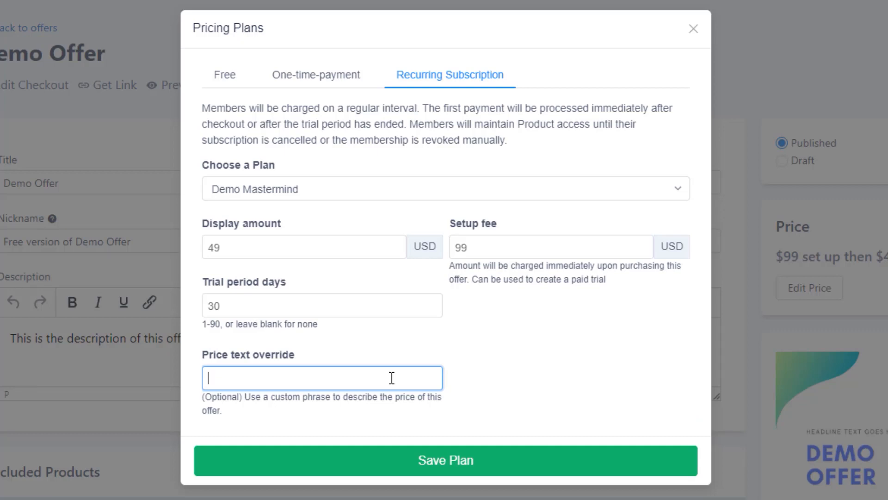
# Save the plan with the price text override "$99 set up then $49 per month after 30 days" and preview the offer's checkout page
pyautogui.write('$99 set up then $49 per month after 30 days')
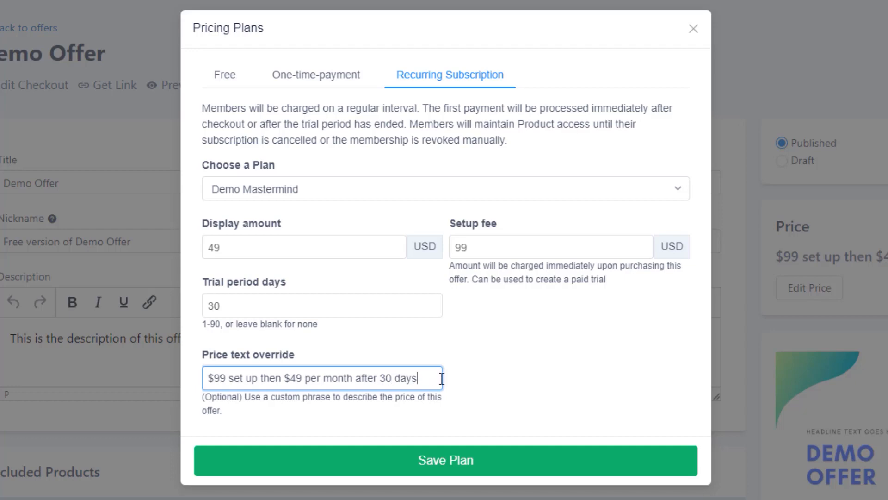
pyautogui.click(472, 466)
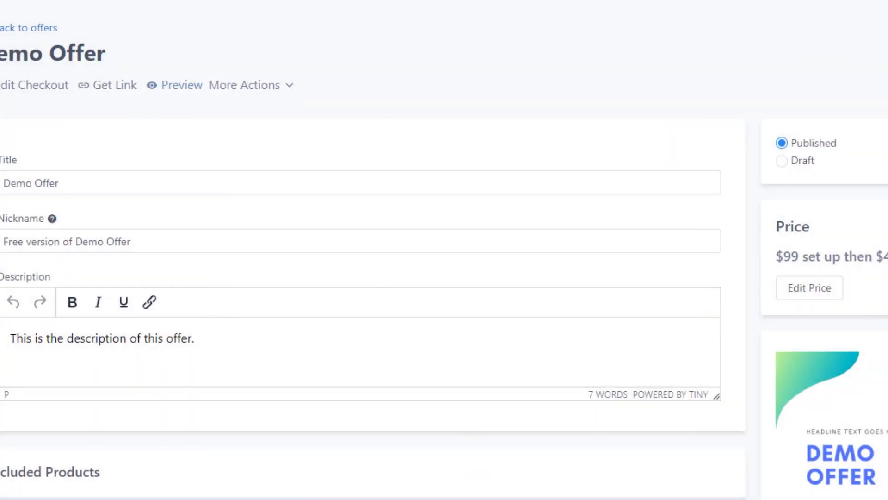
pyautogui.click(182, 84)
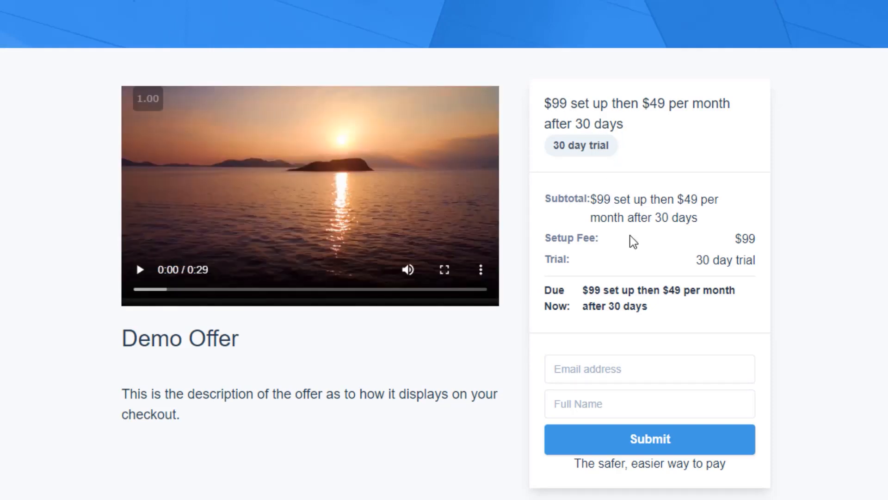
pyautogui.moveTo(733, 239); pyautogui.dragTo(745, 238)
pyautogui.click(683, 258)
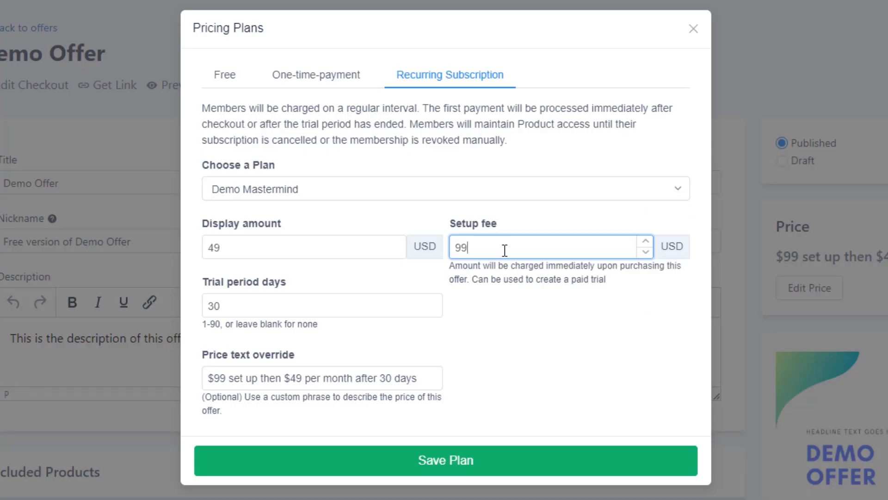
# Change the setup fee of the recurring subscription to 0 USD
pyautogui.press('BackSpace')
pyautogui.press('BackSpace')
pyautogui.write('0')
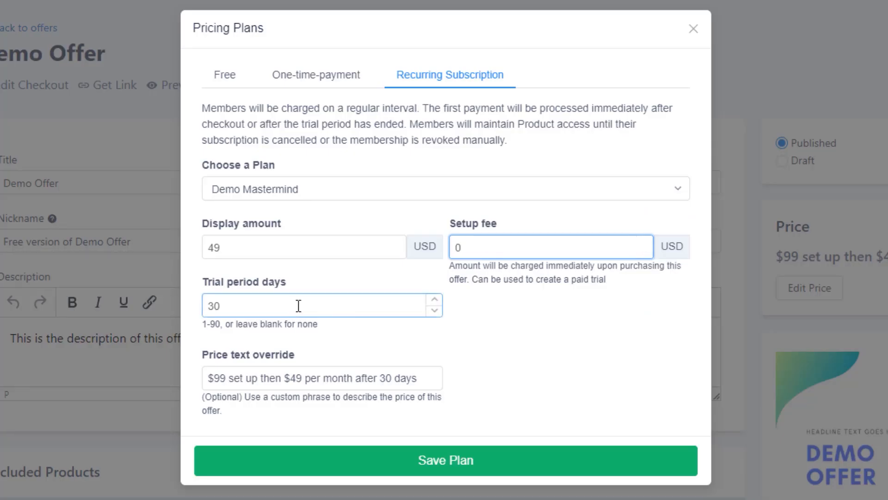
# Save the plan with the price text override "$0 today. Then $49 per month after 30 days." and preview the offer's checkout page
pyautogui.tripleClick(347, 379)
pyautogui.press('BackSpace')
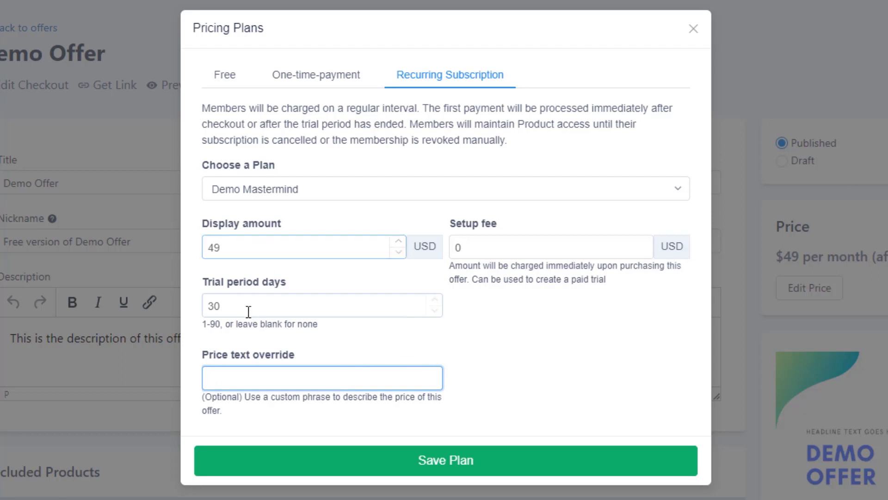
pyautogui.write('$0 t')
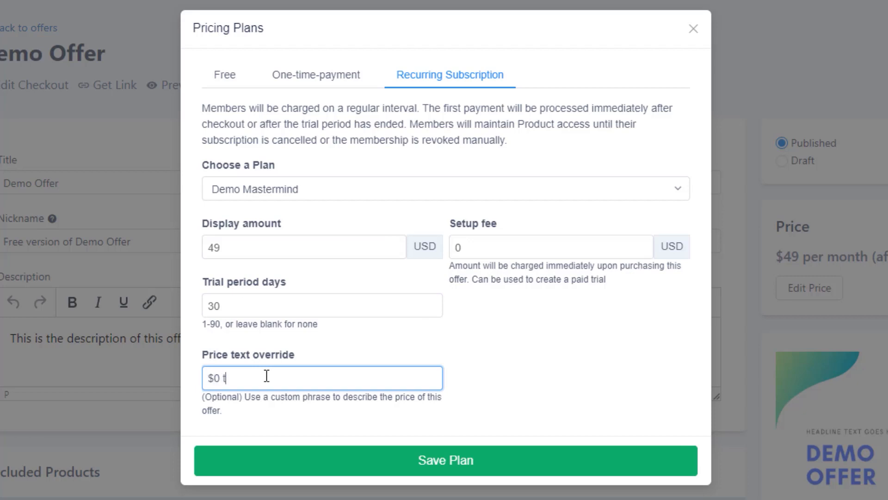
pyautogui.write('oday. Then $49 per m')
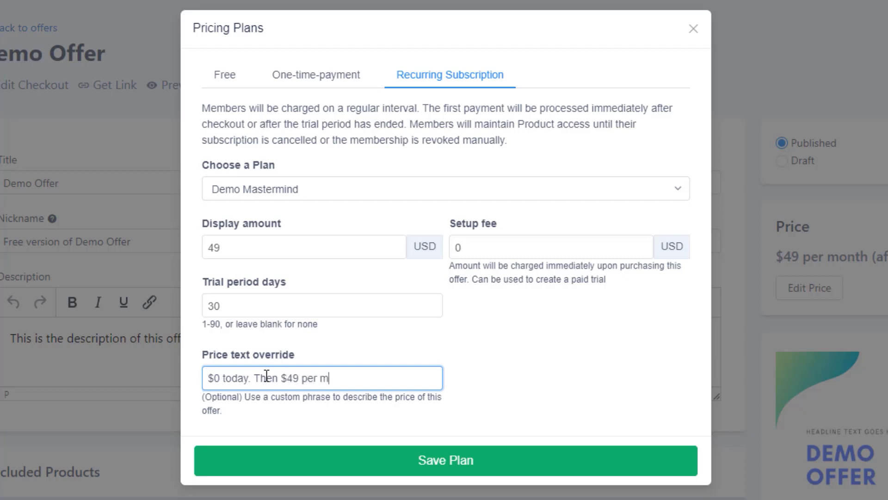
pyautogui.write('onth after 30 days')
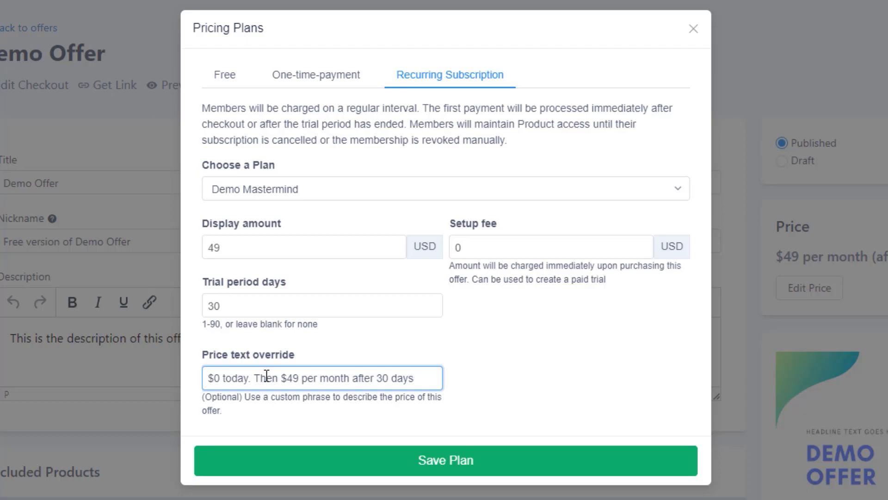
pyautogui.write('.')
pyautogui.click(497, 469)
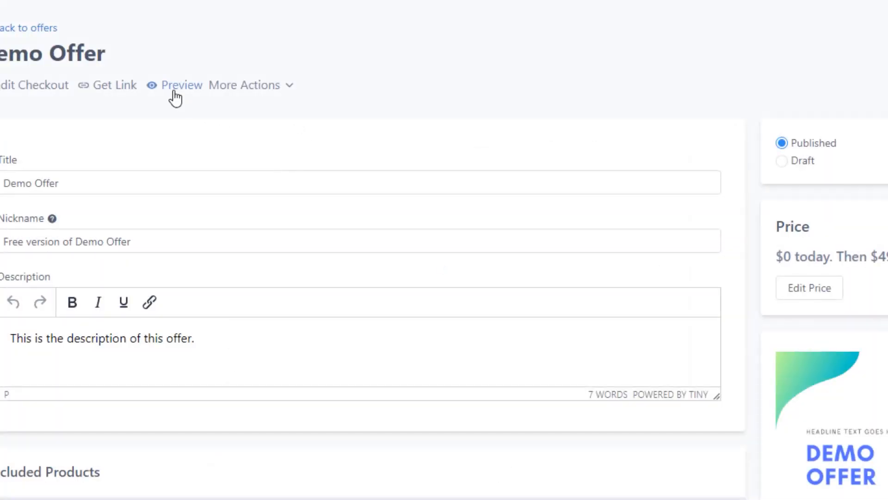
pyautogui.click(178, 86)
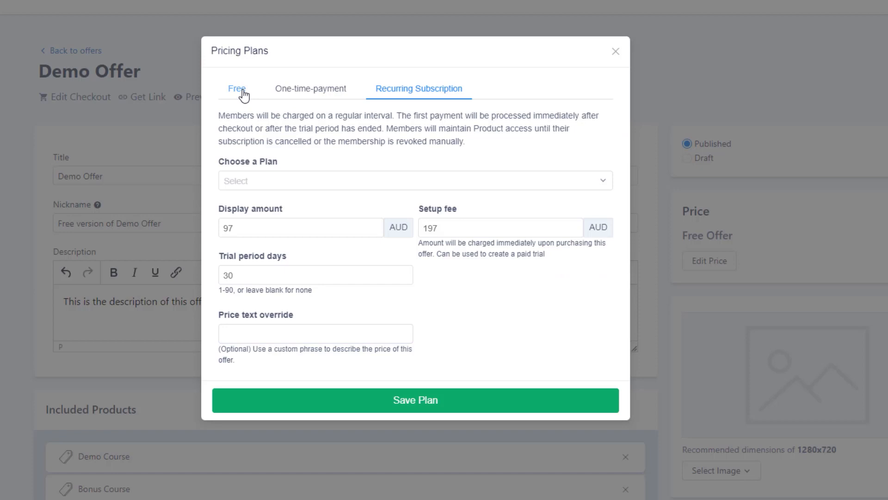
# Switch the offer's pricing to the Free plan and save the plan
pyautogui.click(244, 95)
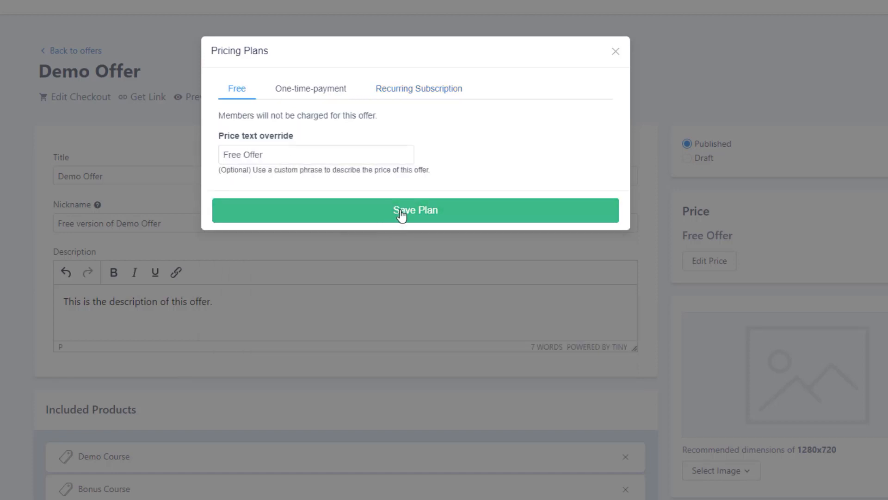
pyautogui.click(401, 213)
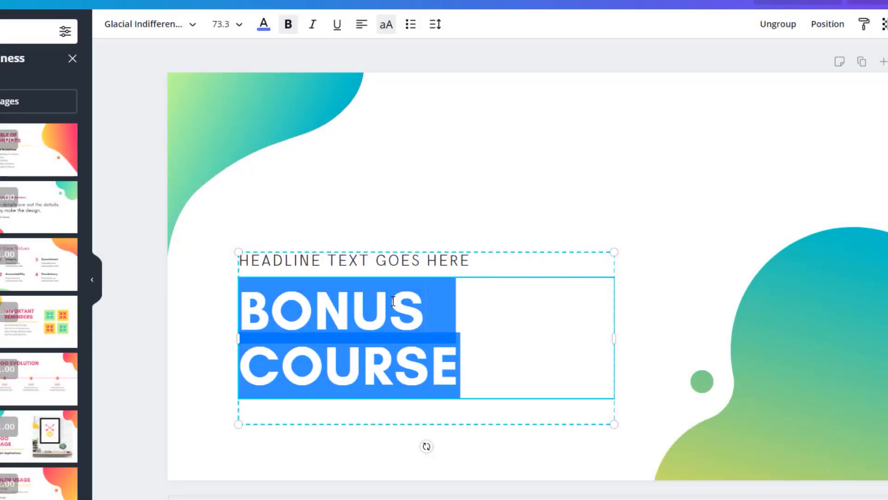
# Switch to Canva, title the offer graphic "DEMO OFFER" and download the design
pyautogui.write('DEMO OFFER')
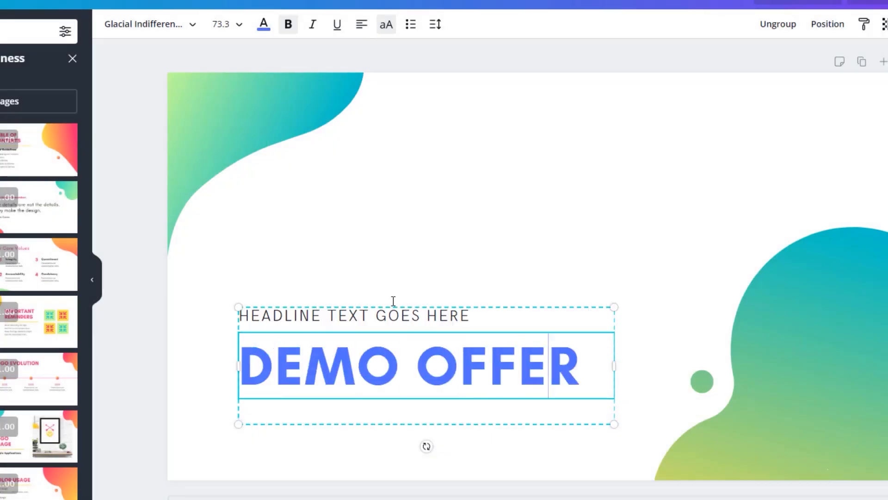
pyautogui.press('Escape')
pyautogui.click(790, 165)
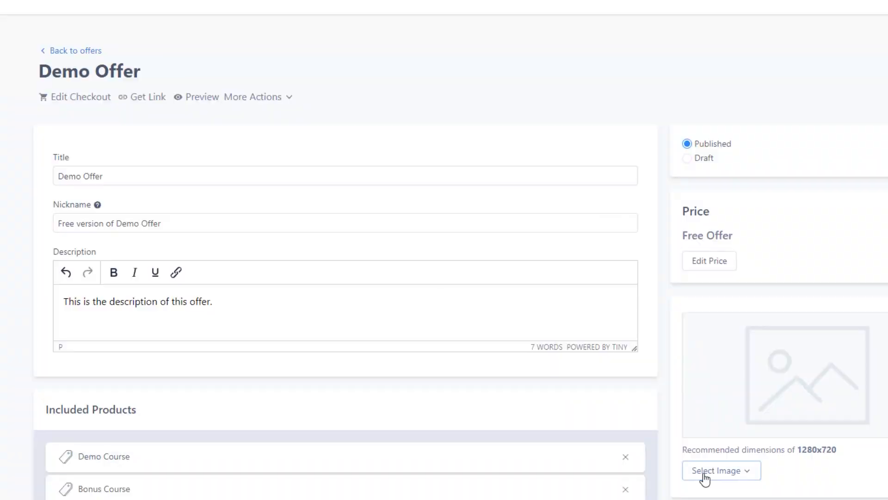
# Switch back to the membership offer, upload the "DEMO OFFER" graphic as its image and save the offer
pyautogui.click(704, 478)
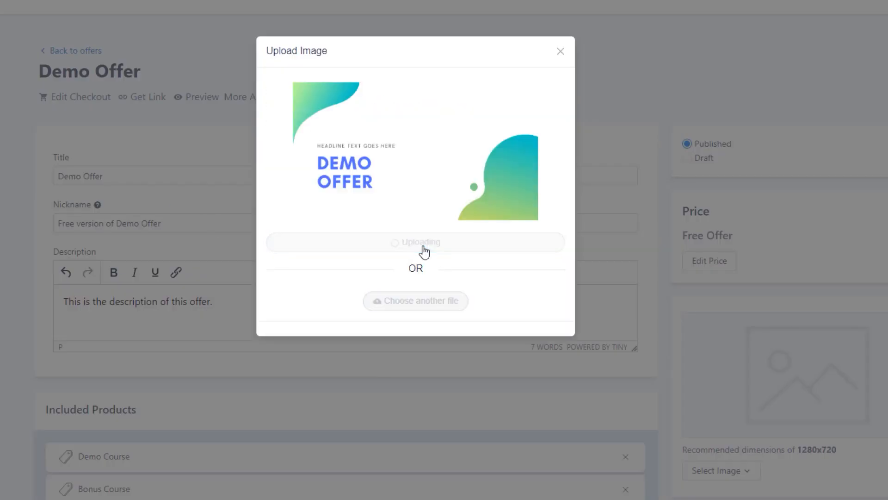
pyautogui.click(423, 244)
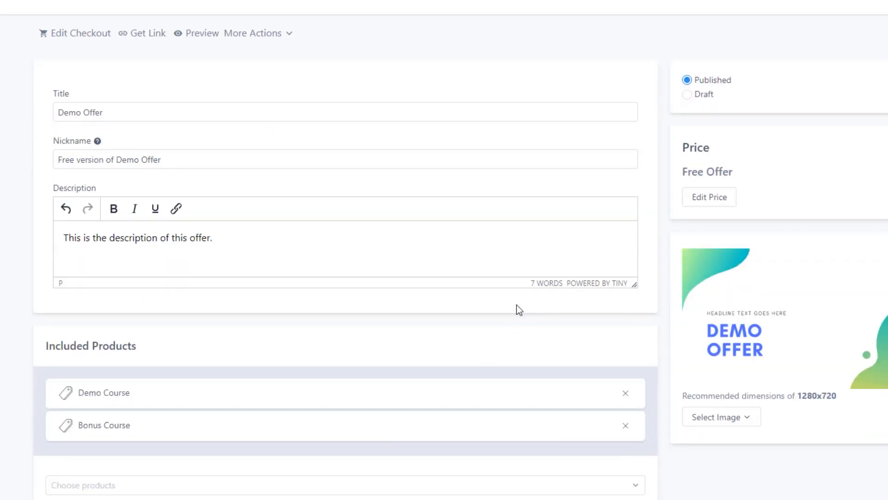
pyautogui.scroll(2, 518, 308)
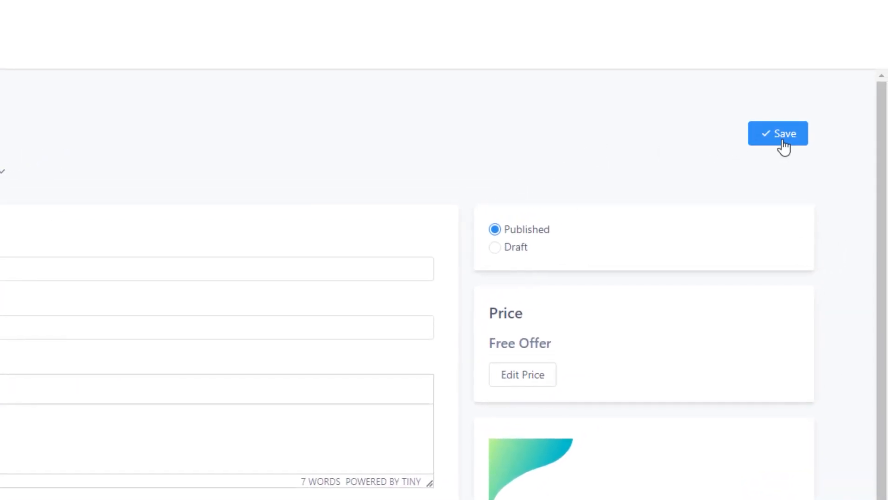
pyautogui.click(784, 141)
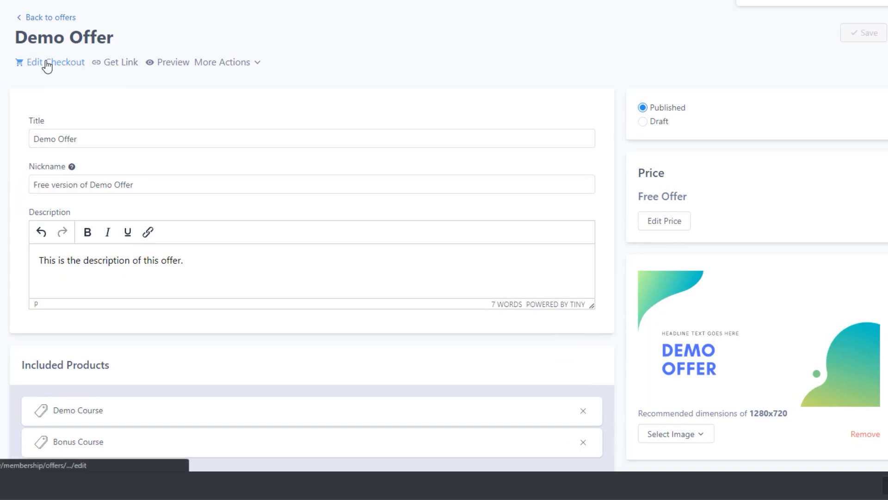
# Open the offer's checkout for editing and preview the checkout page
pyautogui.click(47, 66)
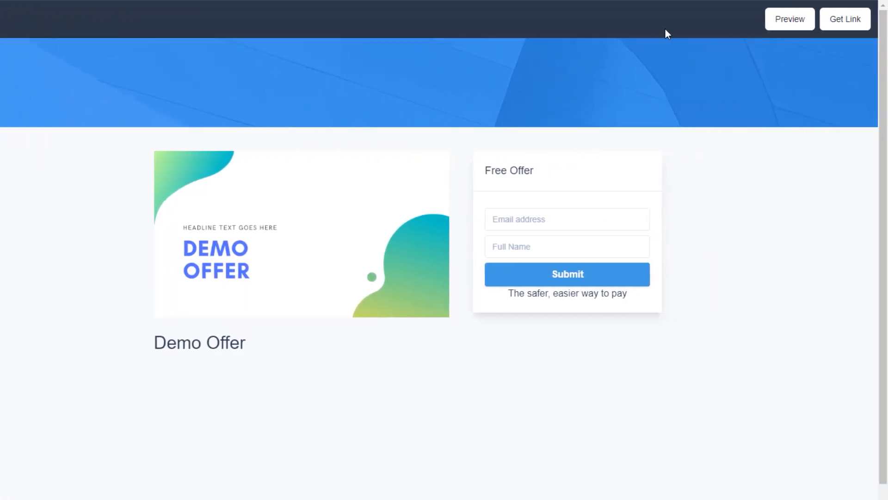
pyautogui.click(787, 23)
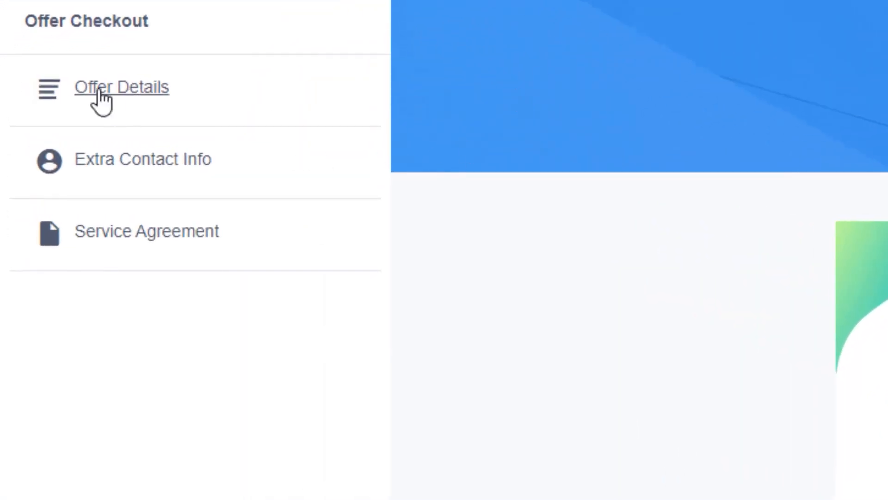
# In the checkout's offer details, try the banner off, re-enable it and set the banner image height to 250
pyautogui.click(97, 89)
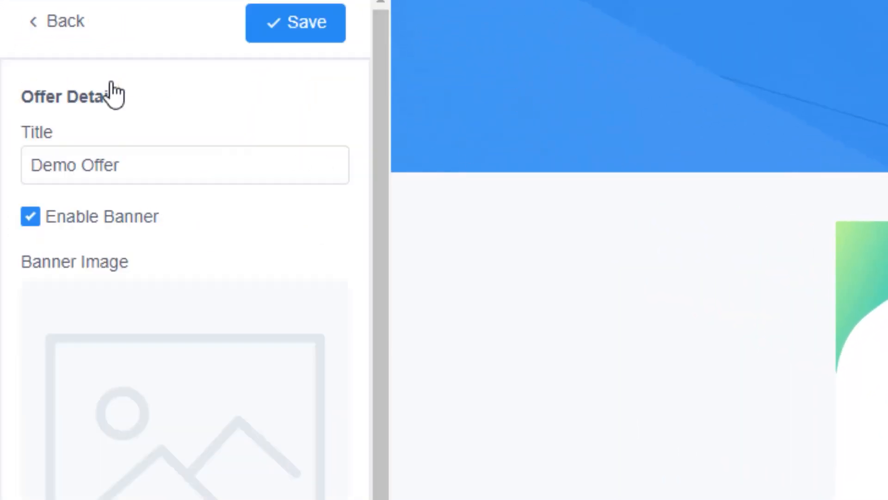
pyautogui.click(146, 166)
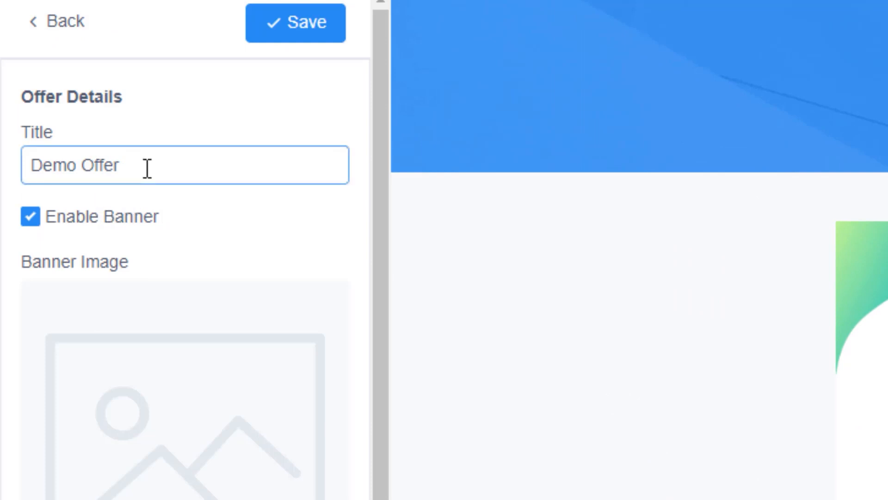
pyautogui.click(30, 220)
pyautogui.click(29, 221)
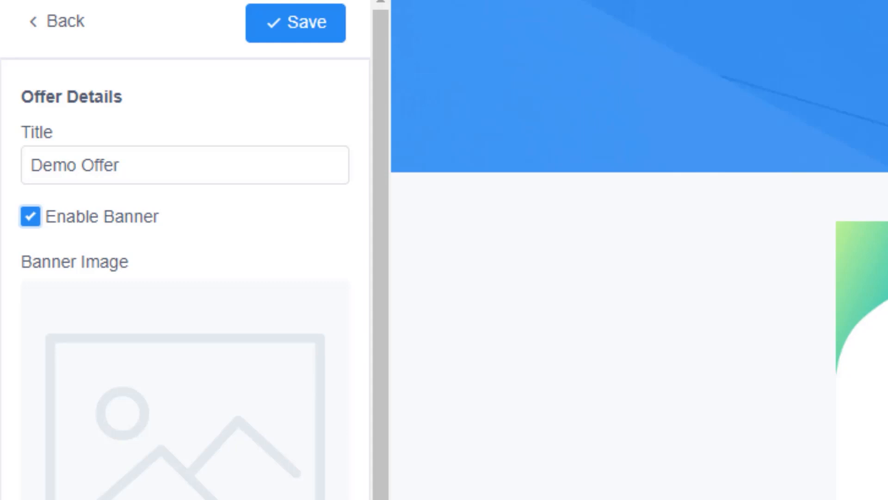
pyautogui.doubleClick(115, 271)
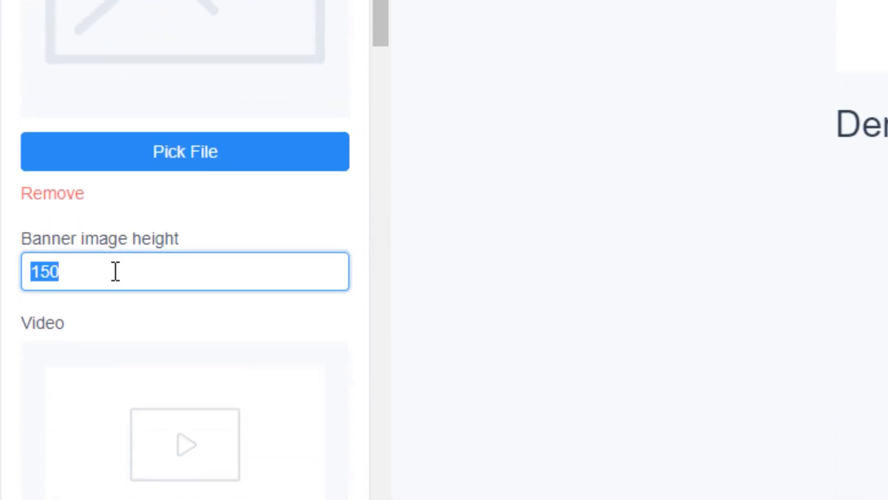
pyautogui.write('250')
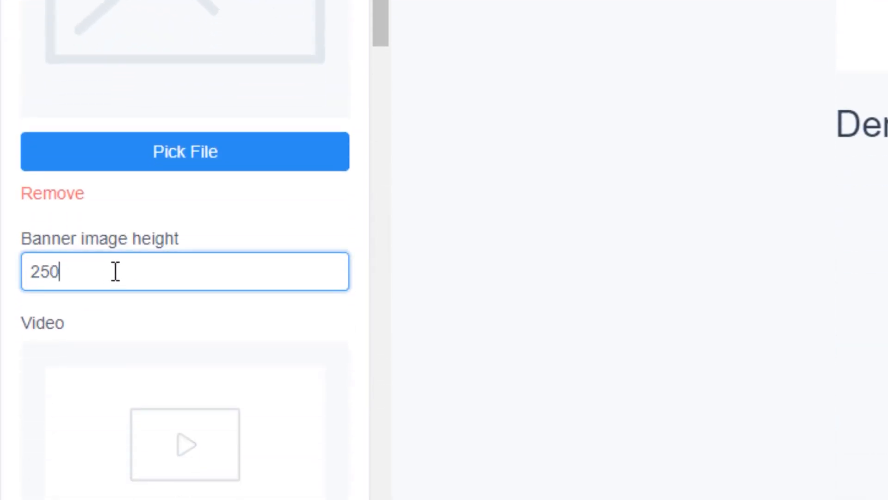
# Add the sunset video to the checkout's offer details
pyautogui.scroll(-4, 155, 270)
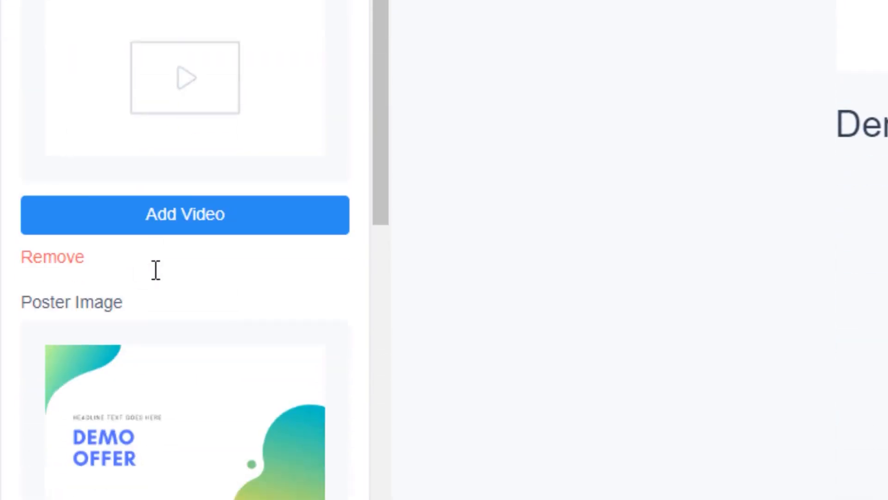
pyautogui.click(223, 238)
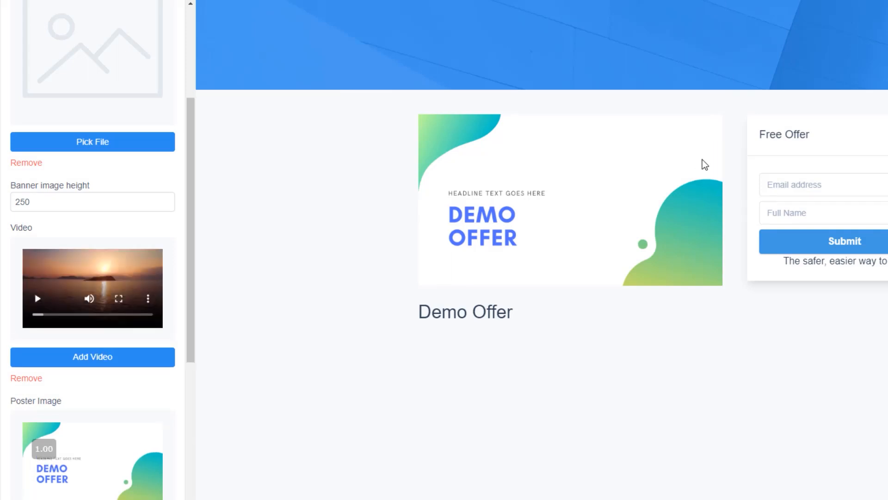
# Insert the checkout copy "This is the description of the offer as to how it displays on your checkout." and save the offer details
pyautogui.scroll(-3, 126, 338)
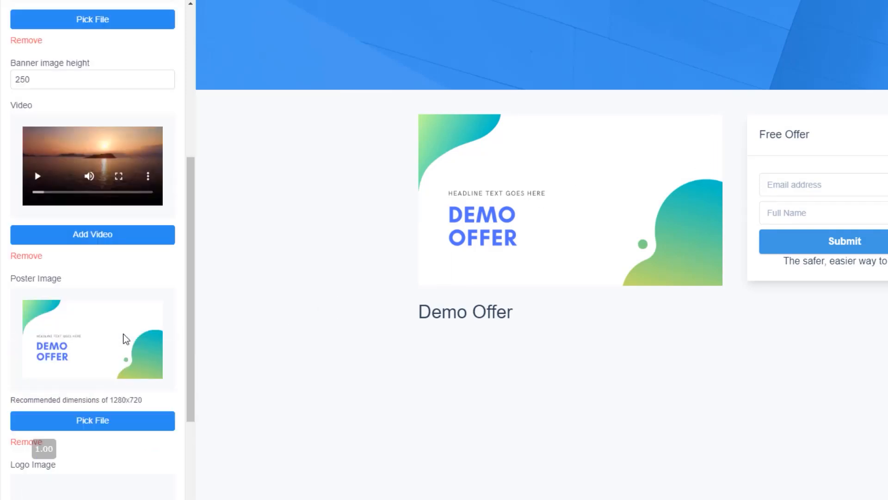
pyautogui.scroll(-2, 115, 323)
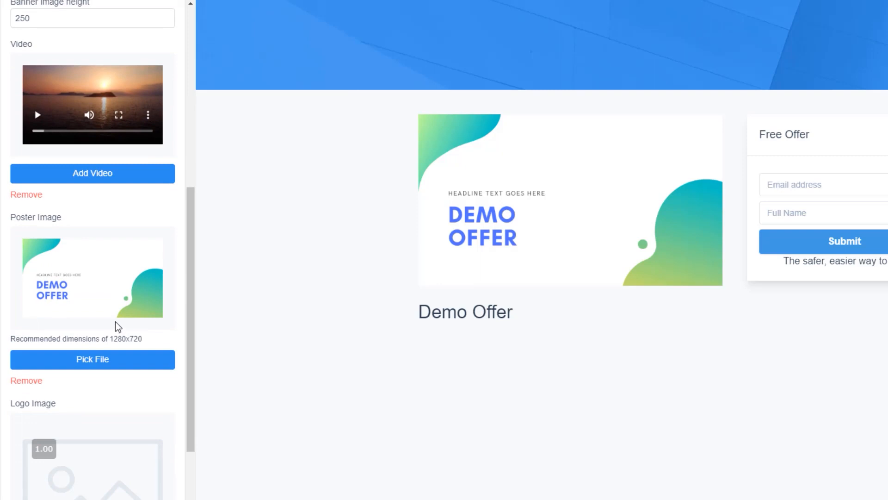
pyautogui.scroll(-3, 115, 321)
pyautogui.scroll(-1, 115, 321)
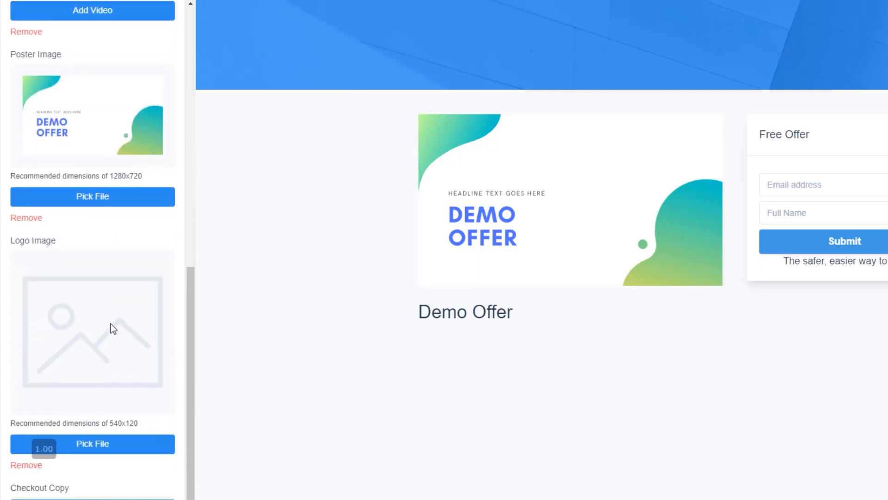
pyautogui.scroll(-1, 103, 354)
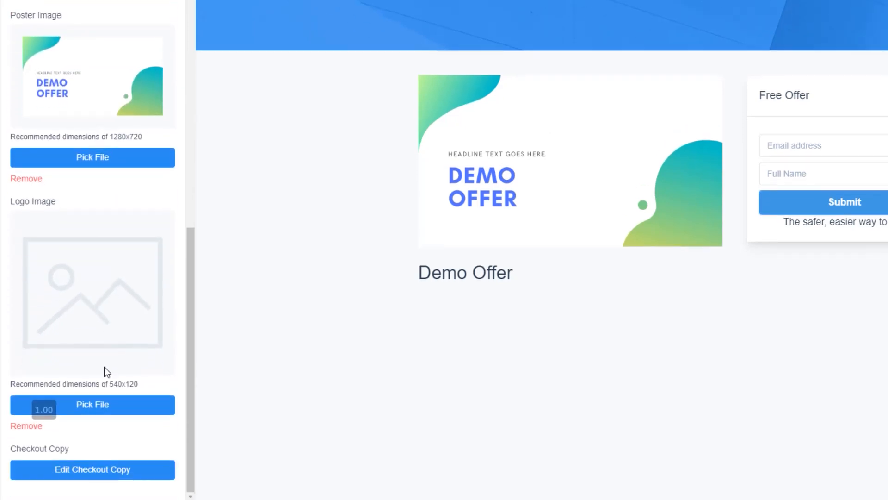
pyautogui.click(107, 477)
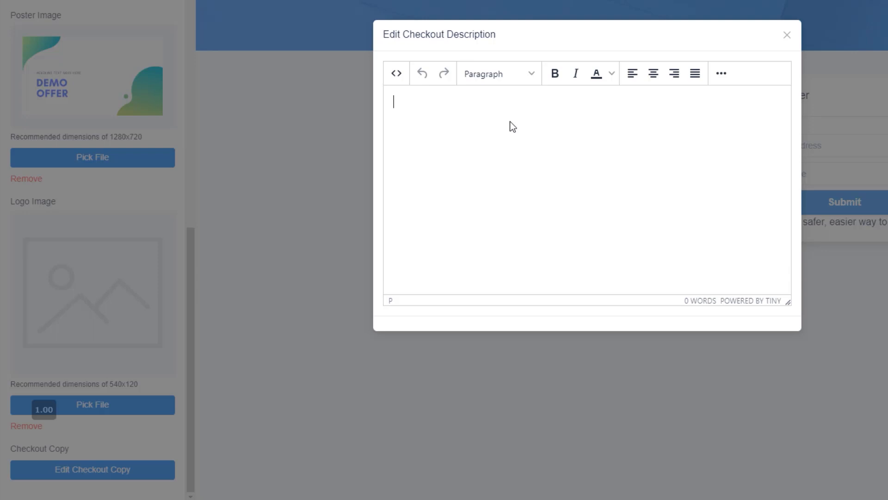
pyautogui.write('This is the description of the offer as to how it displays on your checkout.')
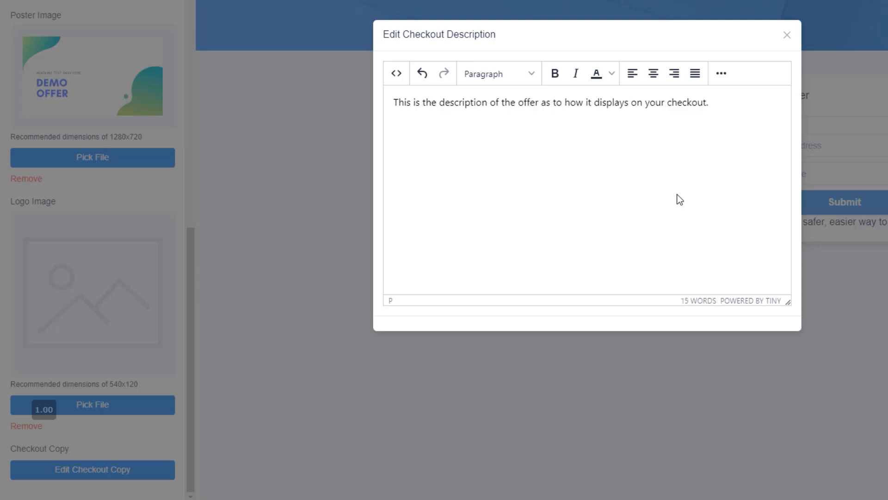
pyautogui.click(886, 277)
pyautogui.scroll(10, 116, 333)
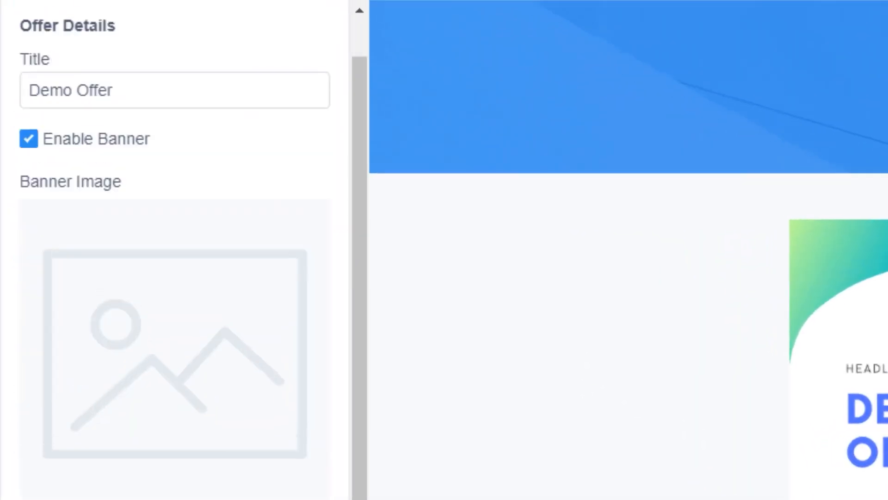
pyautogui.scroll(2, 175, 250)
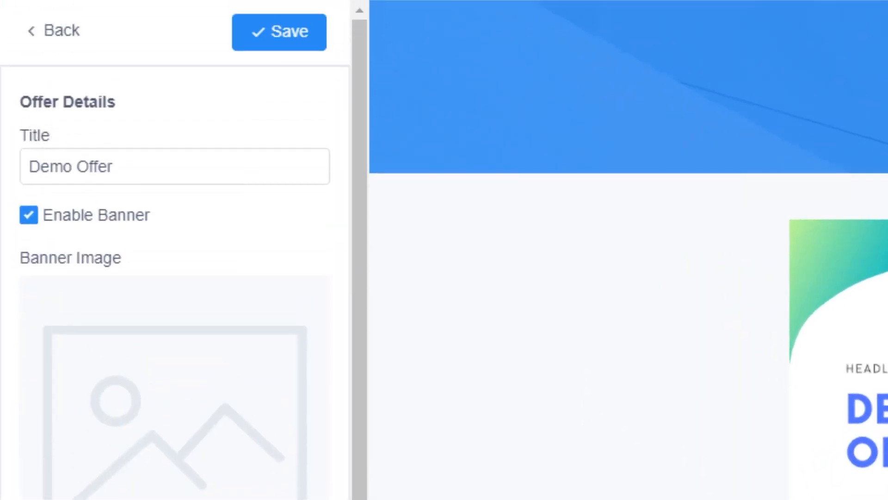
pyautogui.click(288, 44)
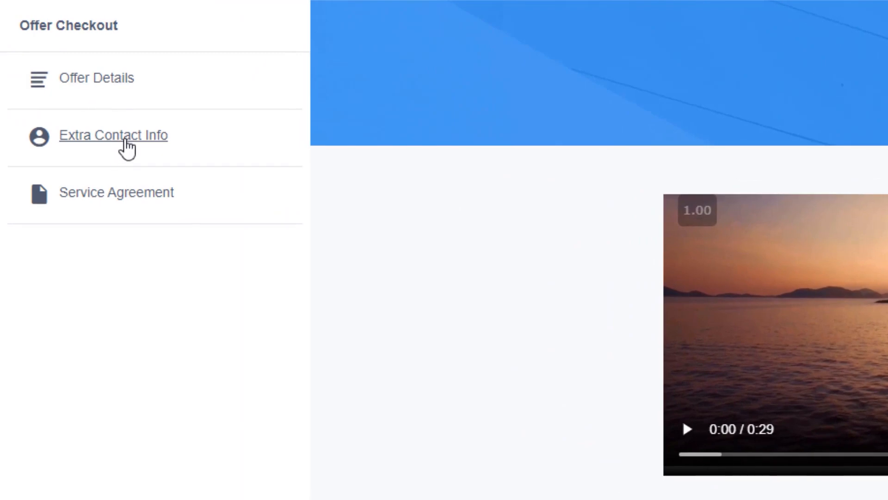
# Try enabling address and phone number collection in the checkout's extra contact information, turn both off again and save
pyautogui.click(127, 147)
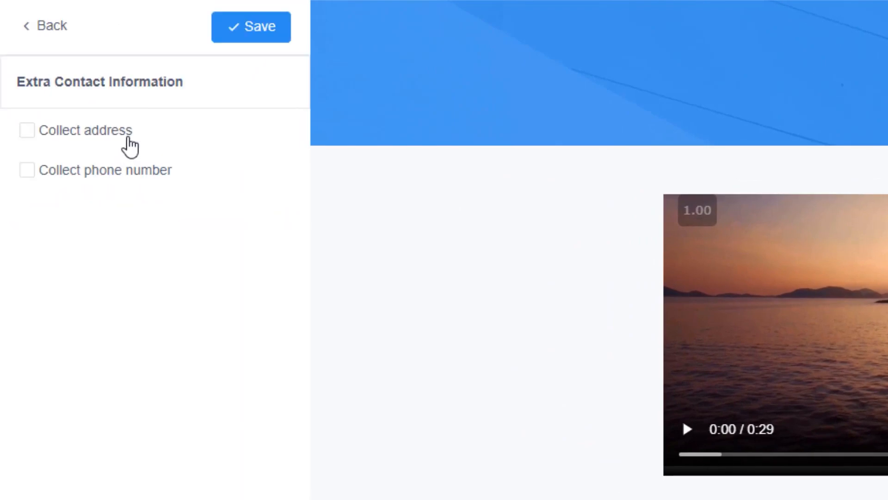
pyautogui.click(27, 132)
pyautogui.click(27, 175)
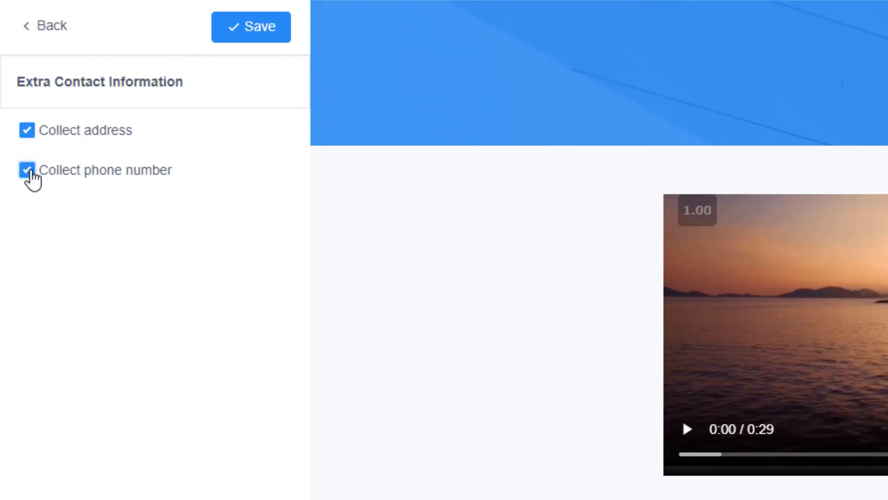
pyautogui.click(29, 175)
pyautogui.click(28, 134)
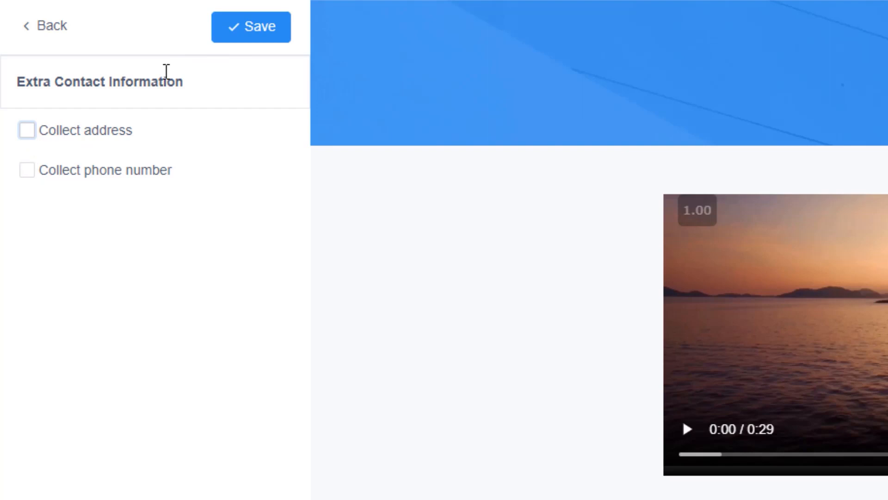
pyautogui.click(251, 33)
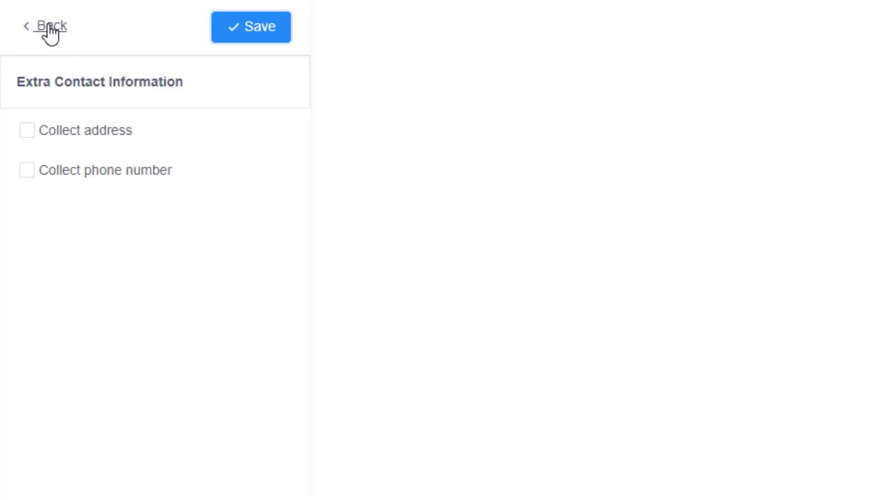
# Try the required and custom-text options in the checkout's service agreement settings, and set the agreement back to Not required
pyautogui.click(50, 26)
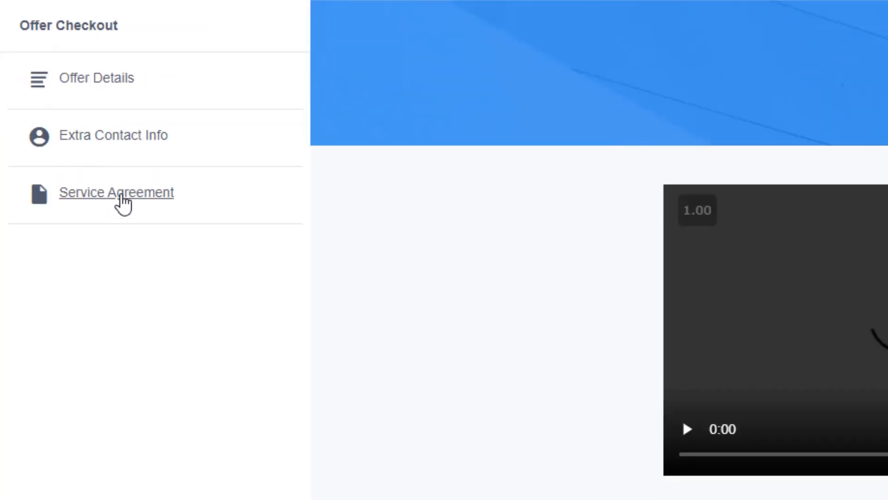
pyautogui.click(123, 202)
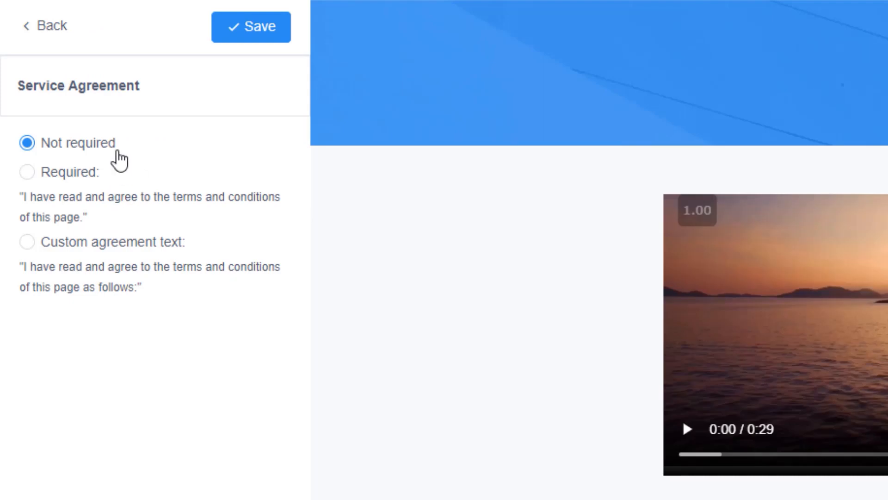
pyautogui.click(28, 174)
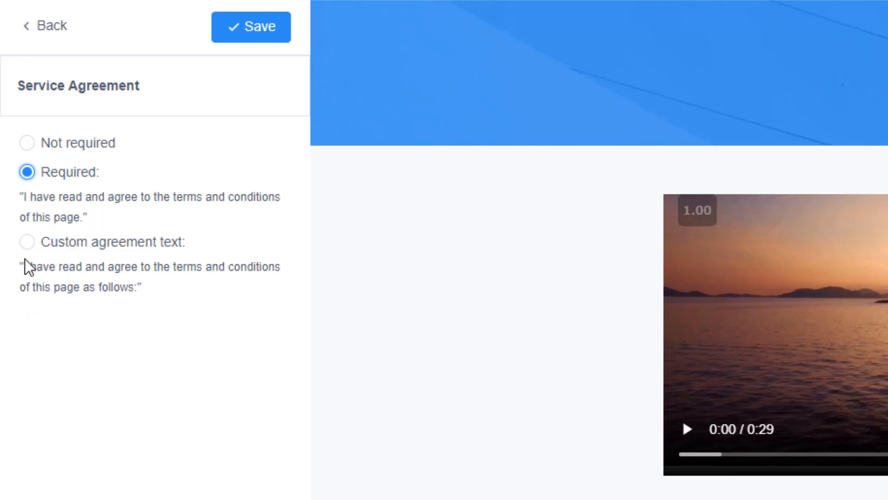
pyautogui.click(26, 245)
pyautogui.click(94, 342)
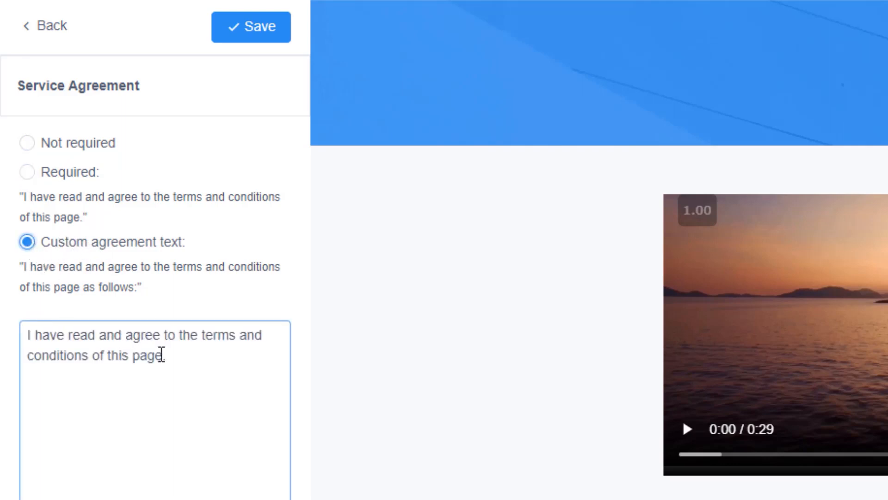
pyautogui.moveTo(170, 361); pyautogui.dragTo(4, 342)
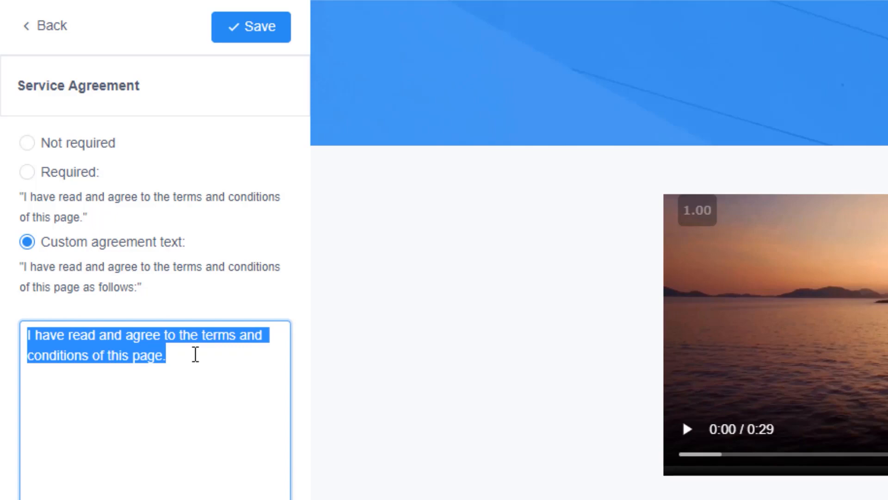
pyautogui.click(30, 144)
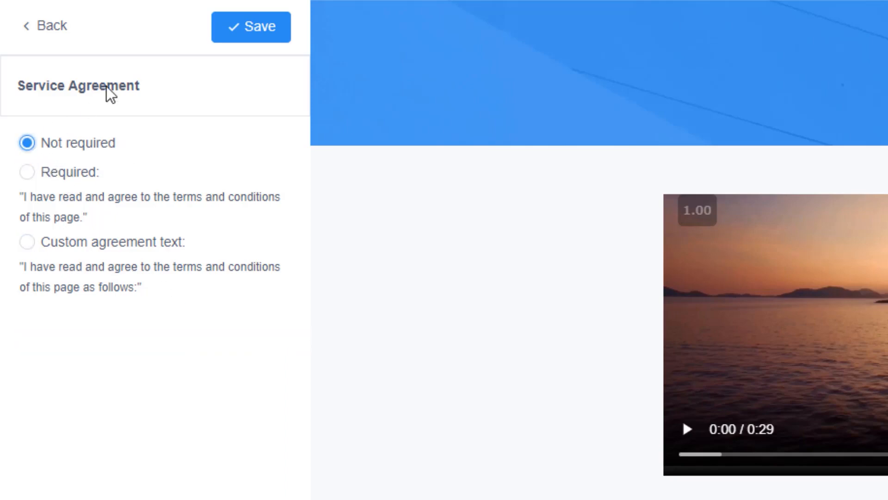
pyautogui.click(55, 28)
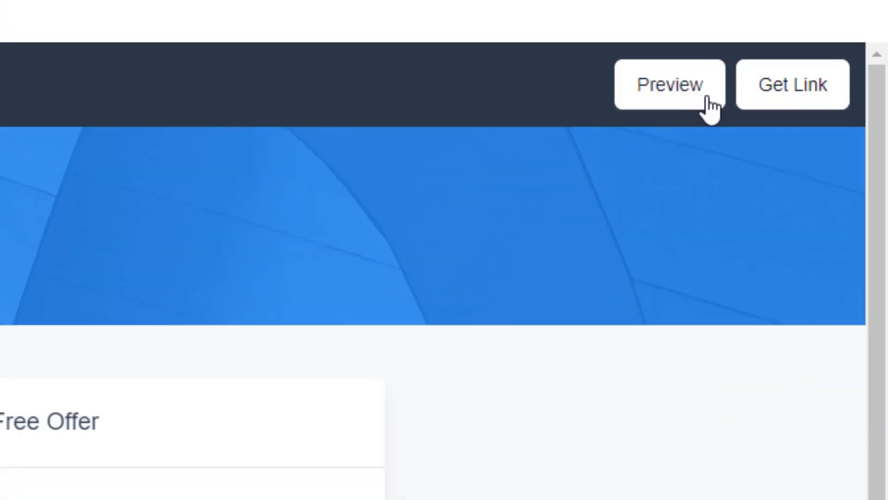
# Preview the offer's checkout page and copy its link to the clipboard
pyautogui.click(676, 105)
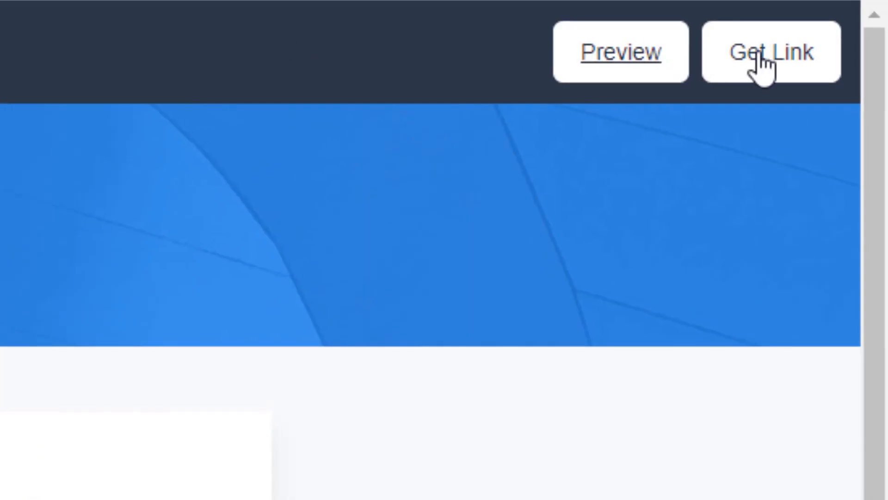
pyautogui.click(758, 55)
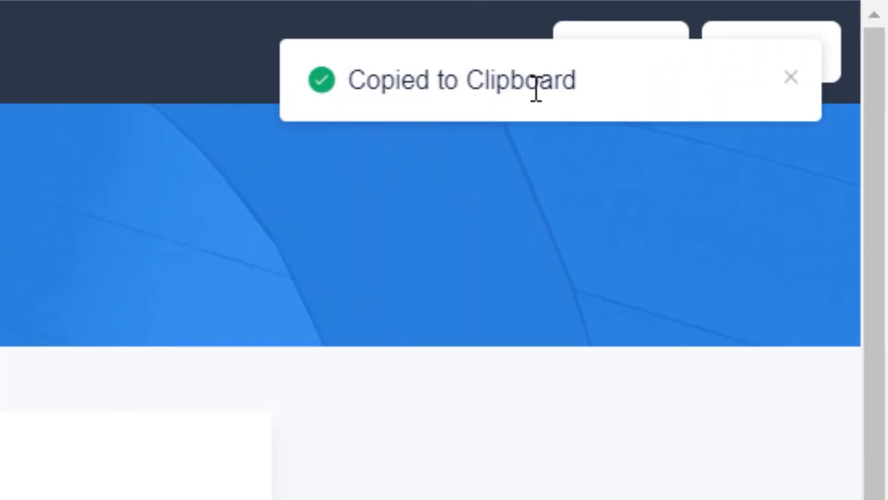